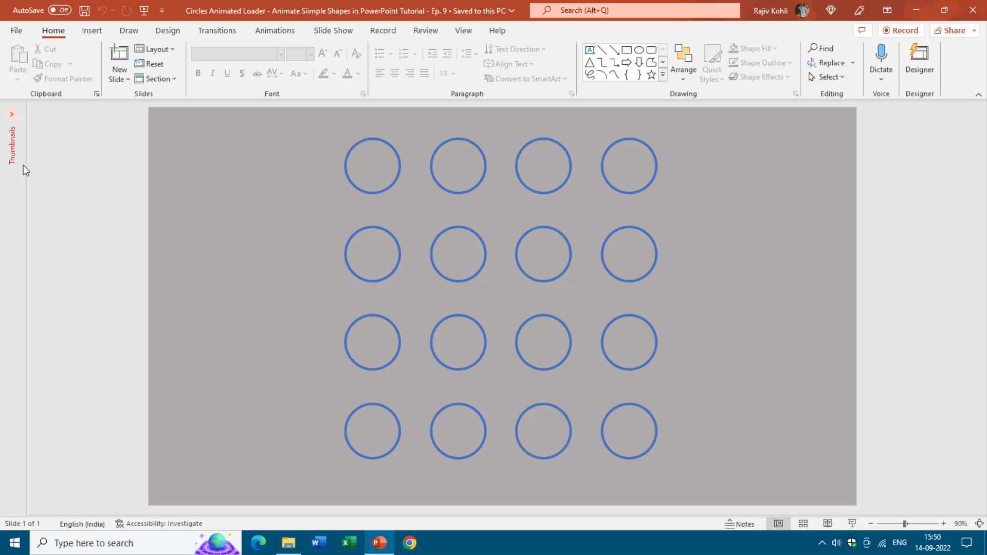
- Drag the collapsed pane splitter right to reopen the slide thumbnails pane
drag(27, 182, 106, 182)
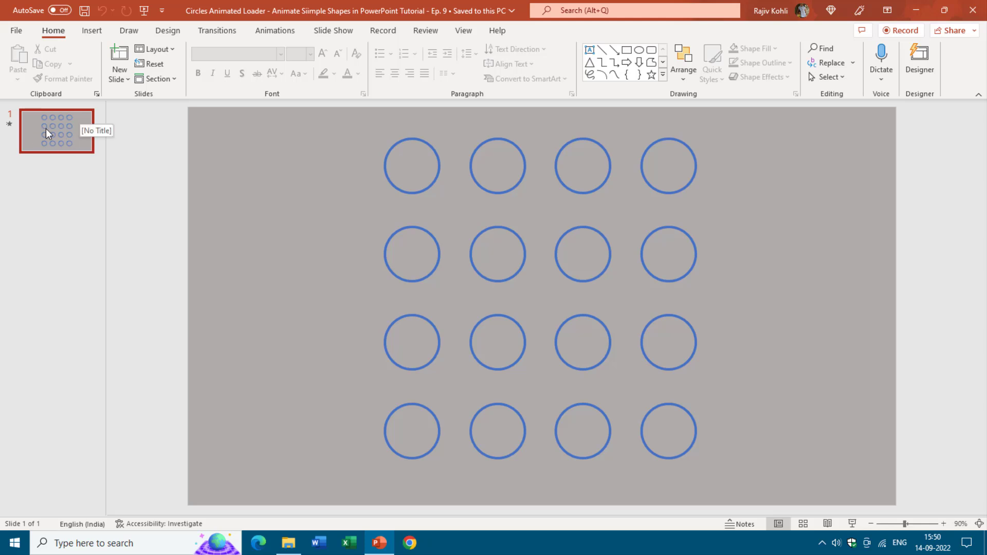
- Create a new blank presentation from File > New and apply the Blank slide layout
click(127, 64)
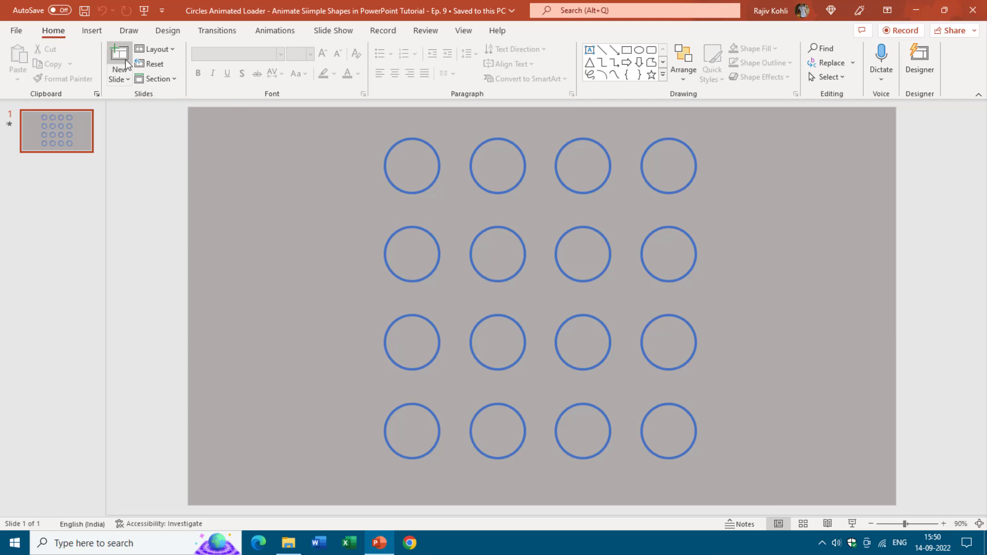
click(12, 33)
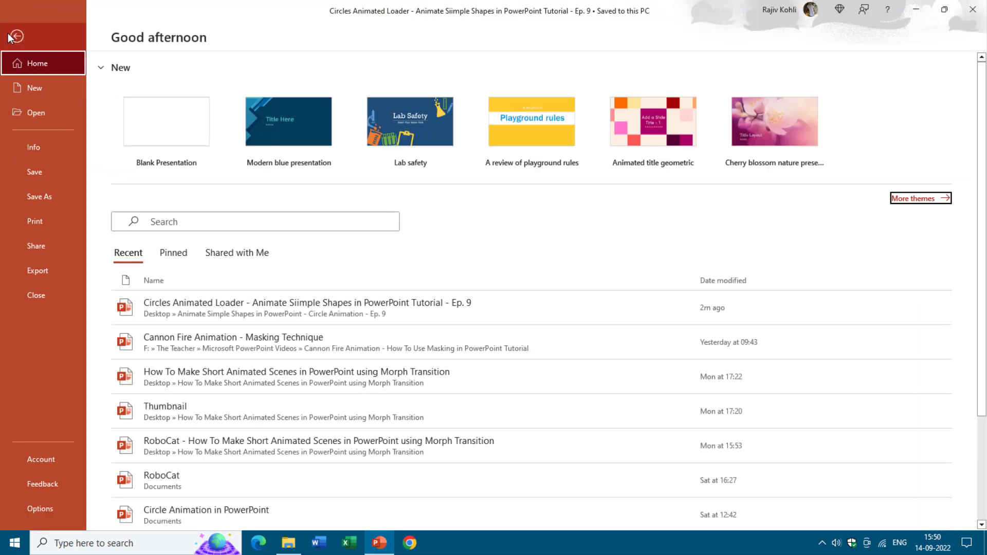
click(17, 92)
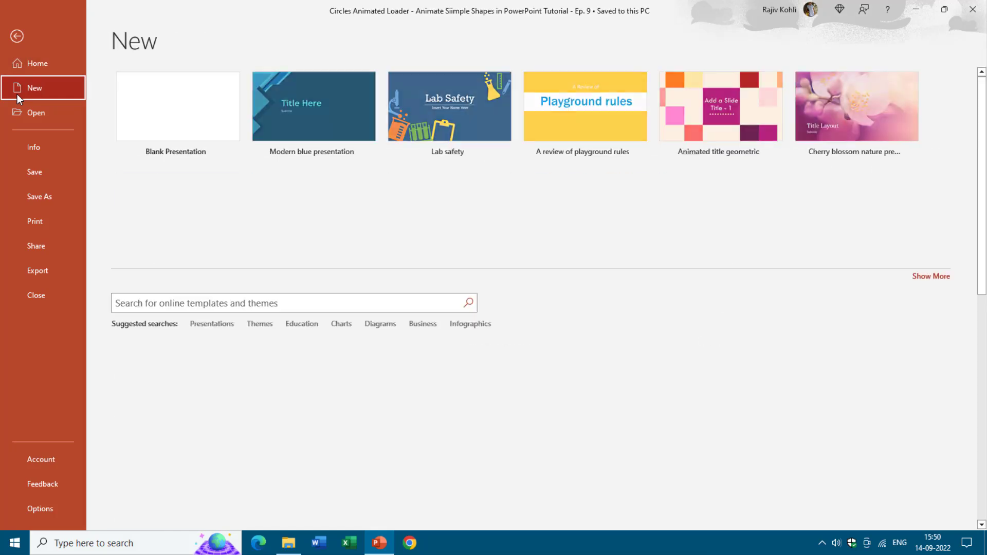
click(161, 108)
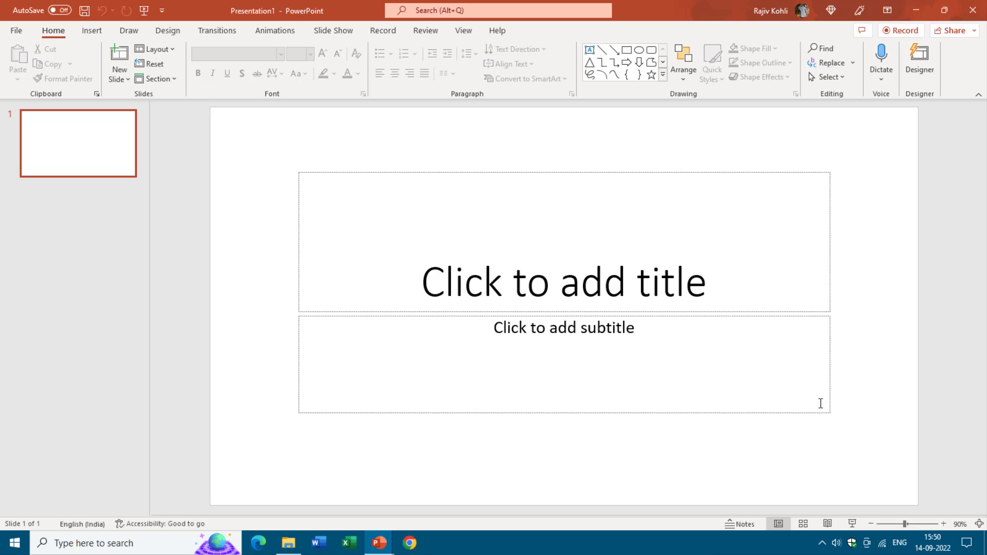
click(153, 52)
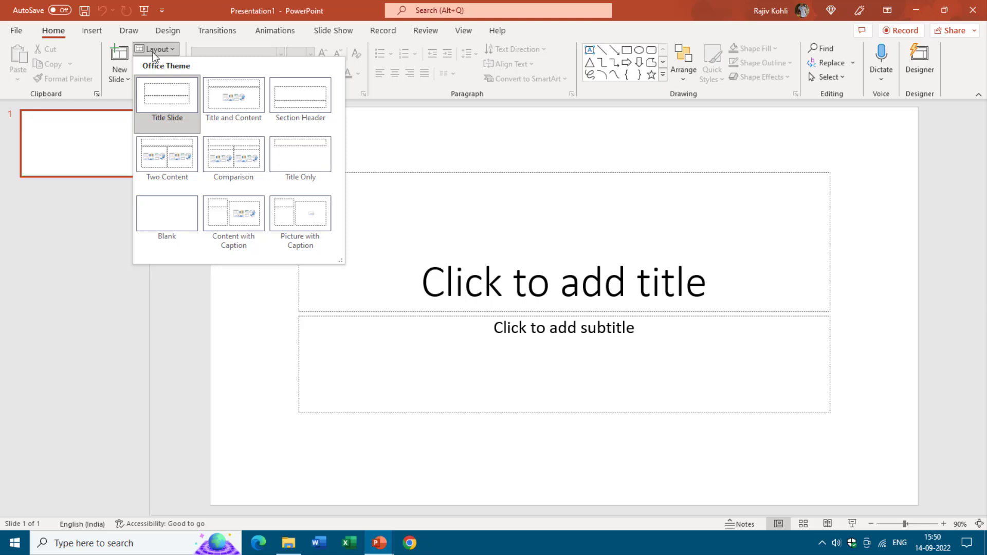
click(160, 224)
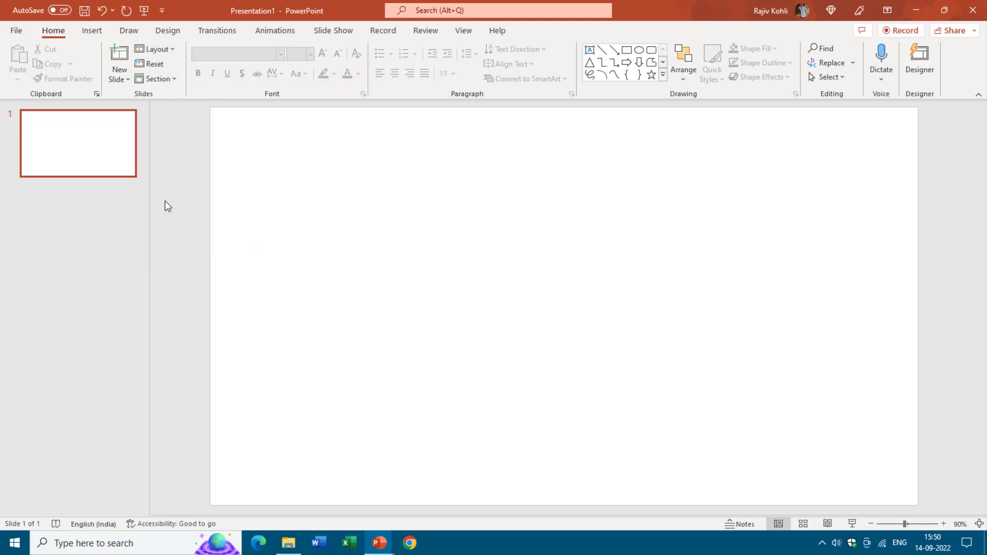
- Insert an oval near the top-left, fill it dark blue and remove its outline
click(93, 31)
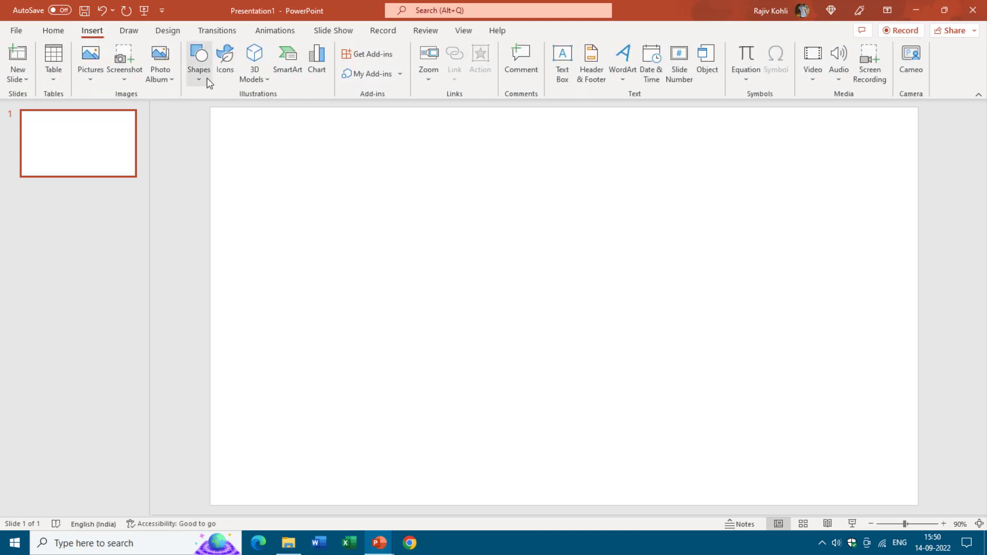
click(206, 78)
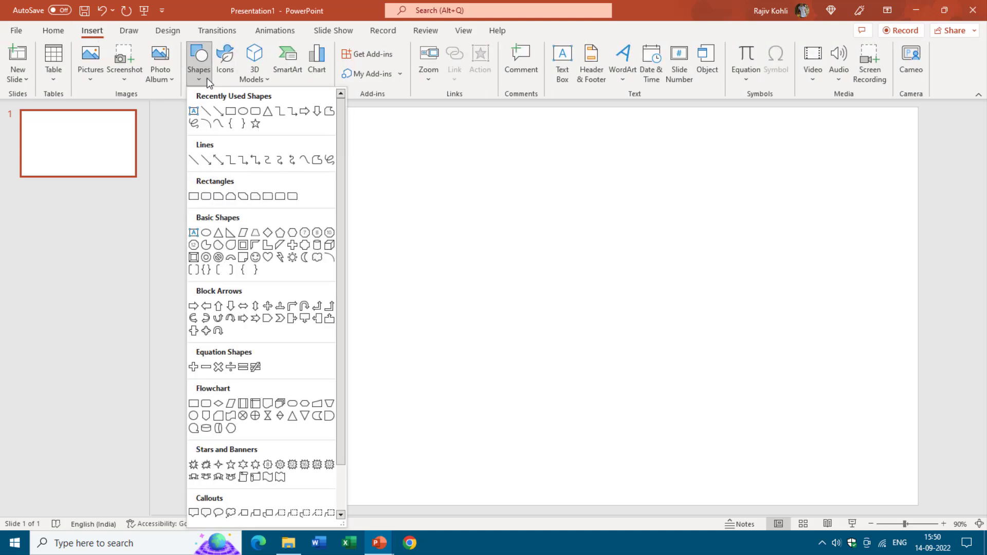
click(242, 111)
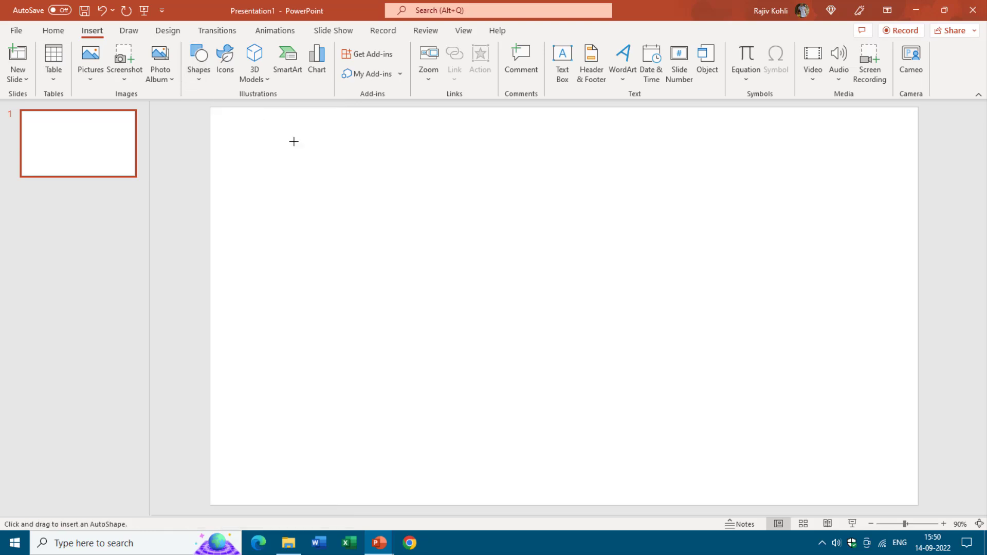
click(327, 176)
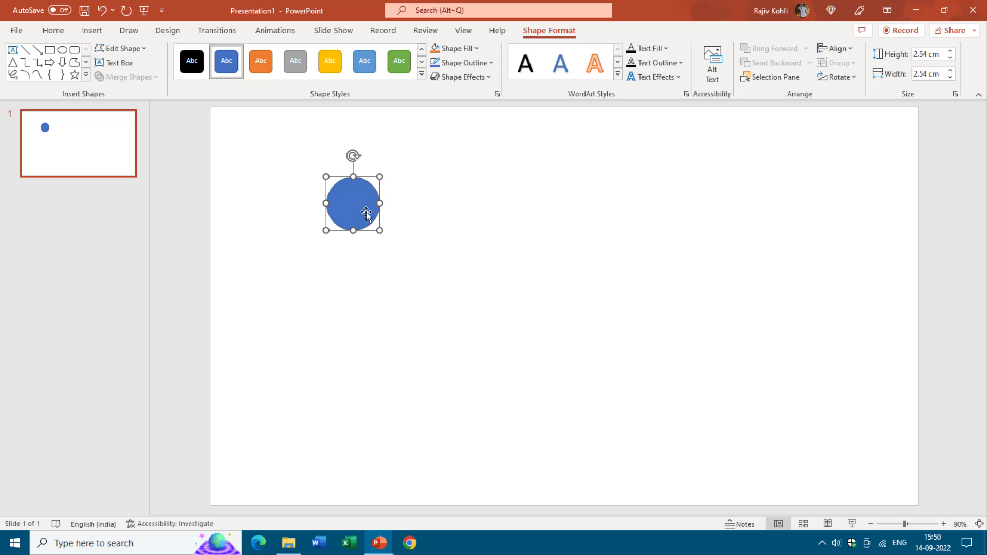
drag(356, 201, 294, 170)
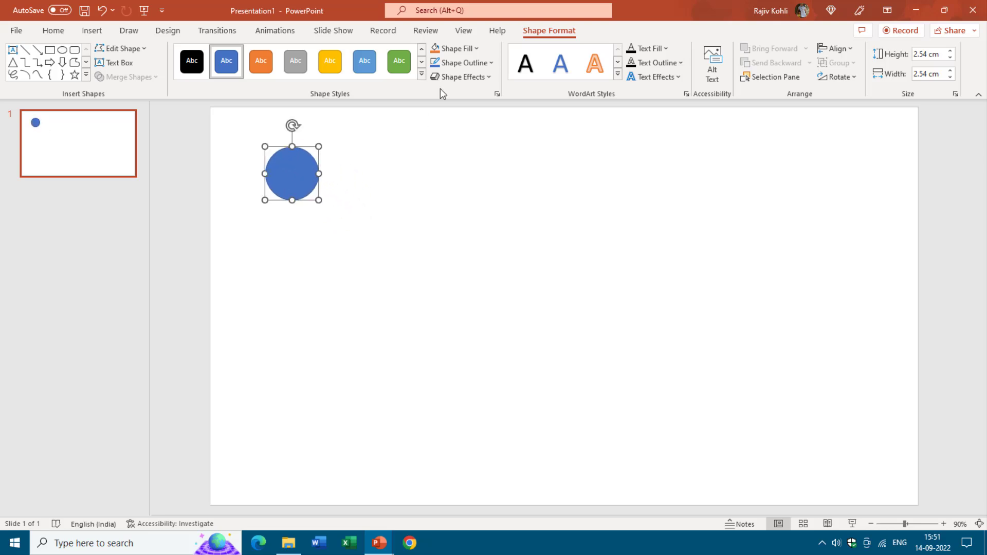
click(469, 53)
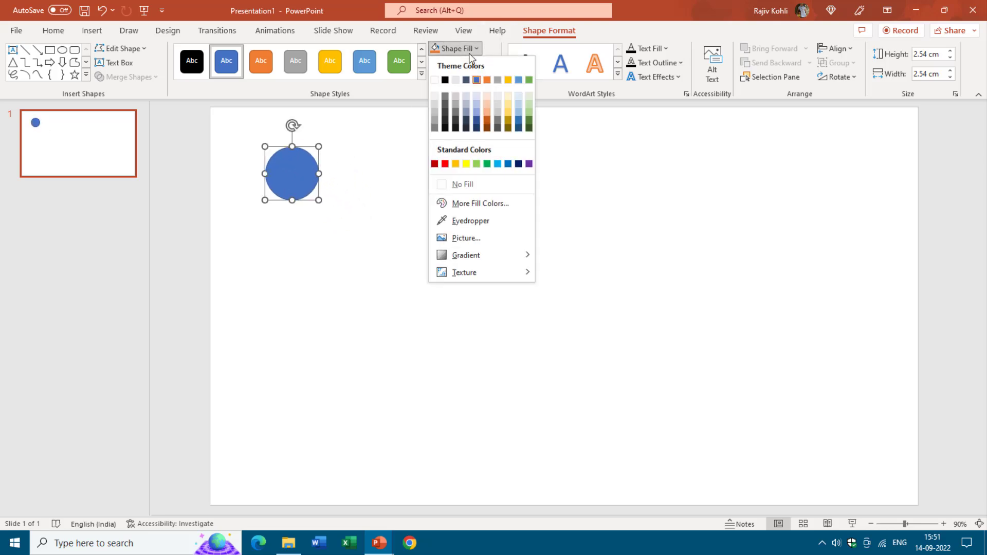
click(518, 164)
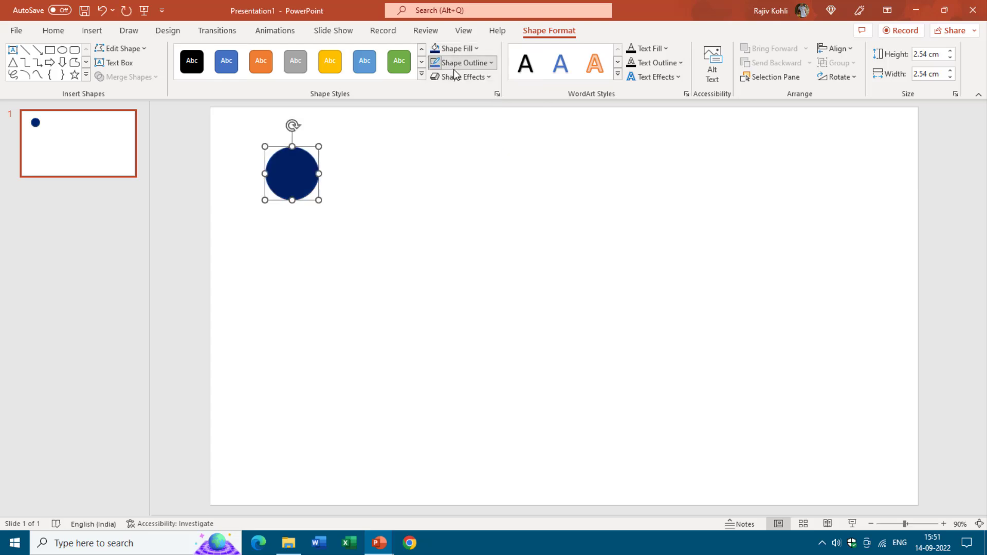
click(460, 63)
click(470, 199)
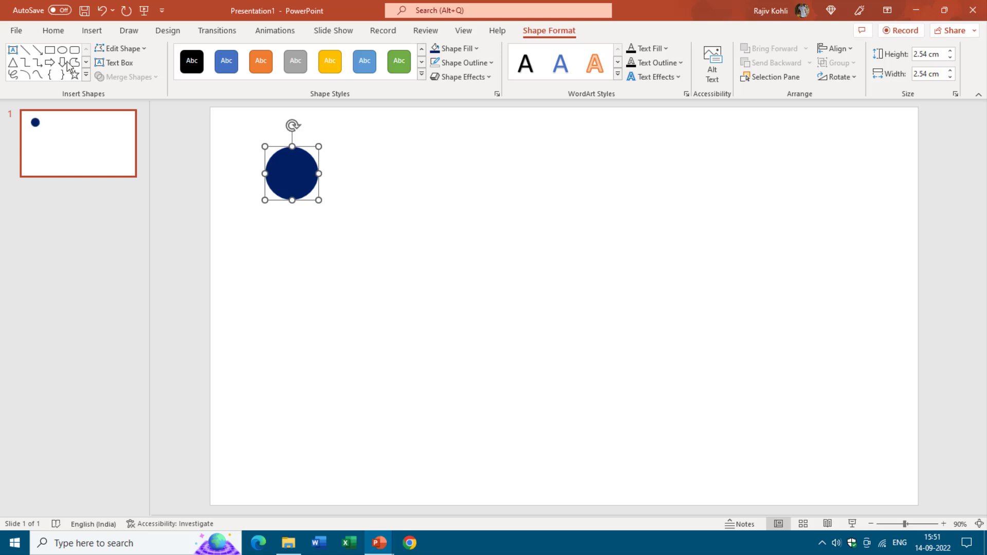
- Duplicate the circle to its right, with no fill and a dark blue outline
click(53, 31)
click(52, 64)
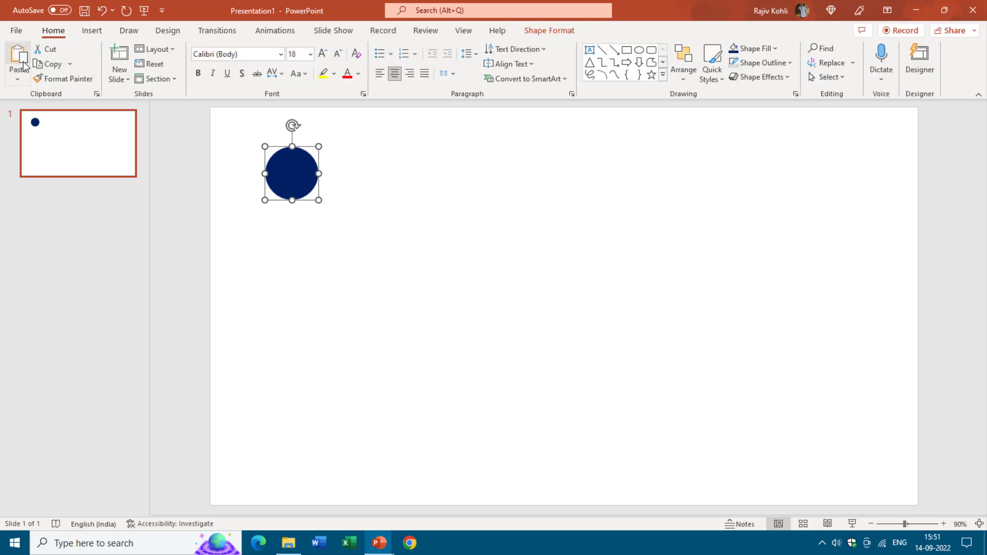
click(19, 57)
drag(290, 177, 372, 180)
click(474, 51)
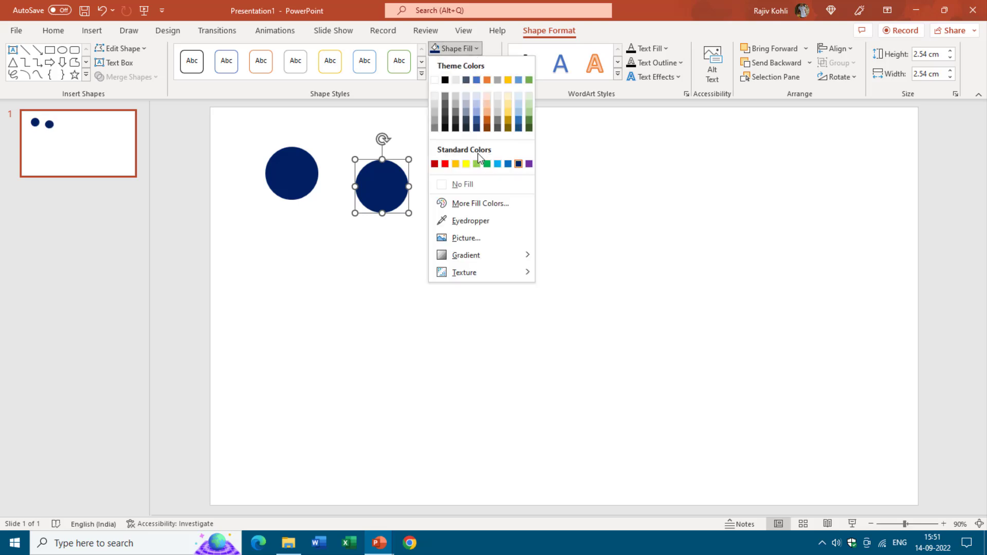
click(473, 186)
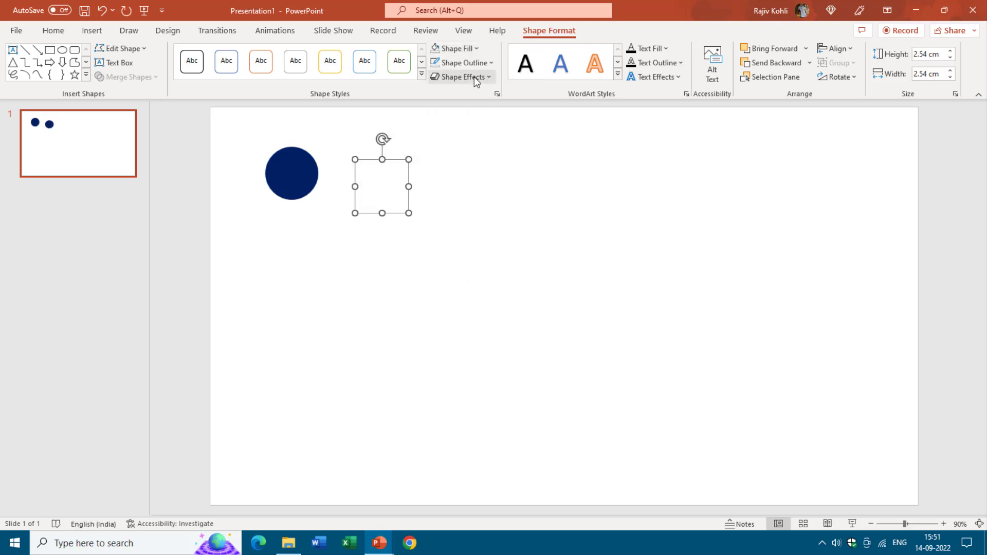
click(473, 62)
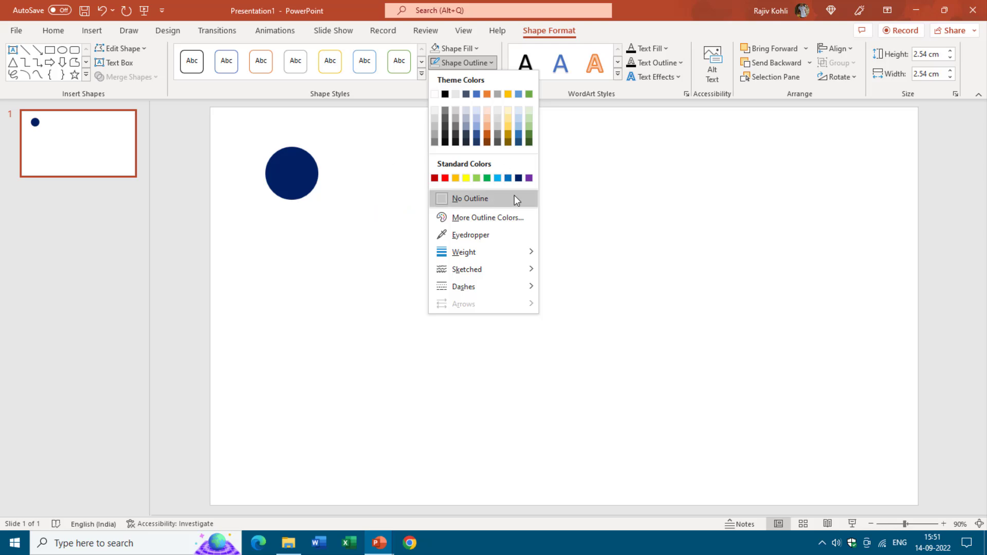
click(518, 178)
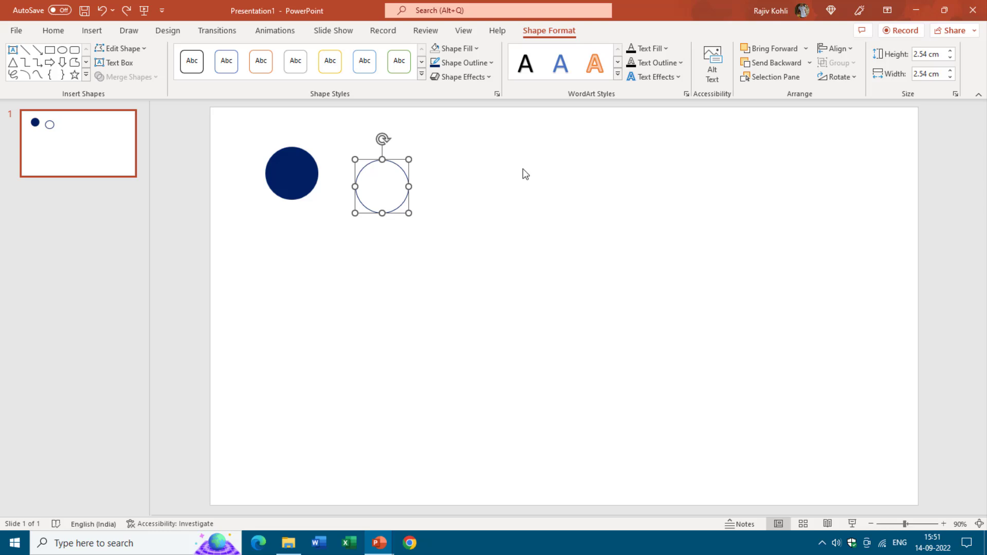
- Set the slide background to White, Background 1, Darker 15% via Format Background
right_click(714, 149)
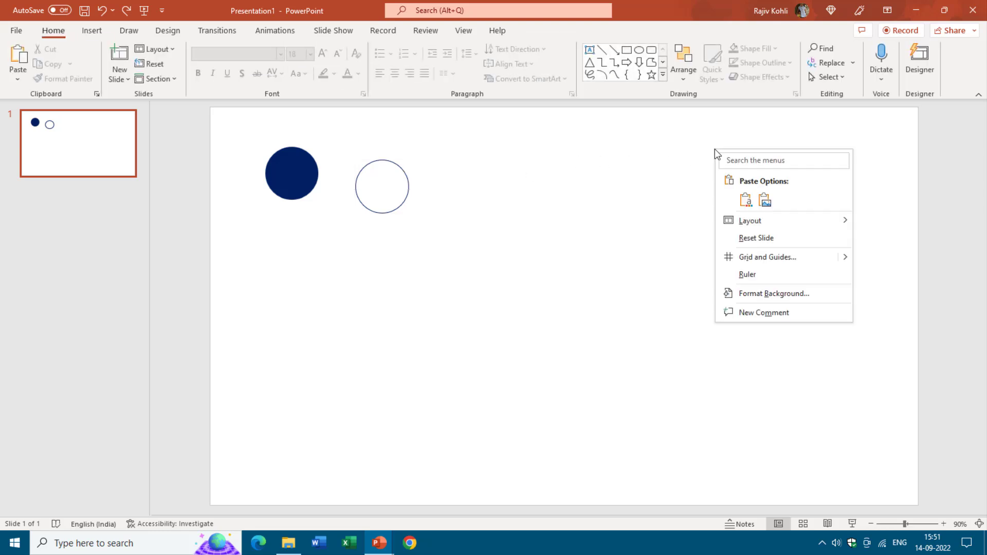
click(749, 295)
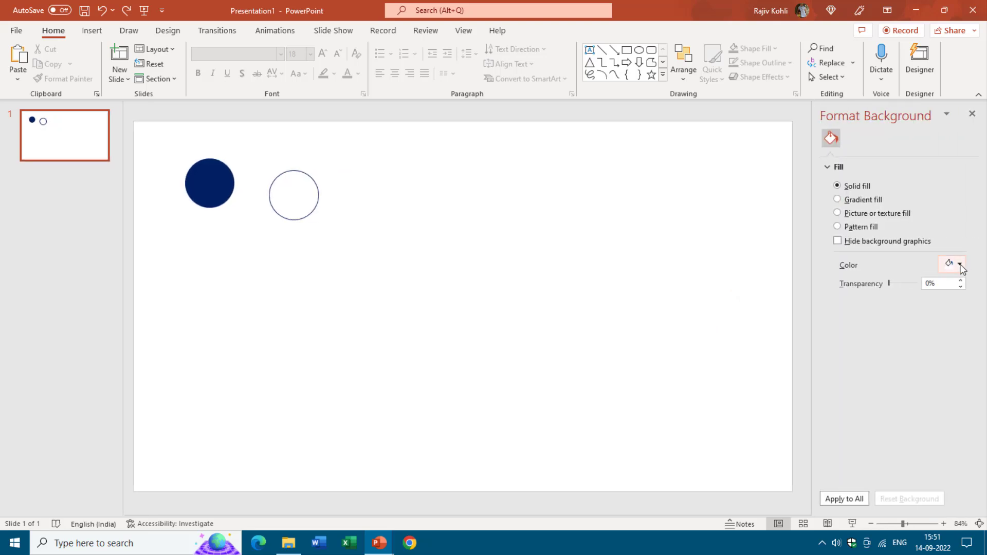
click(959, 266)
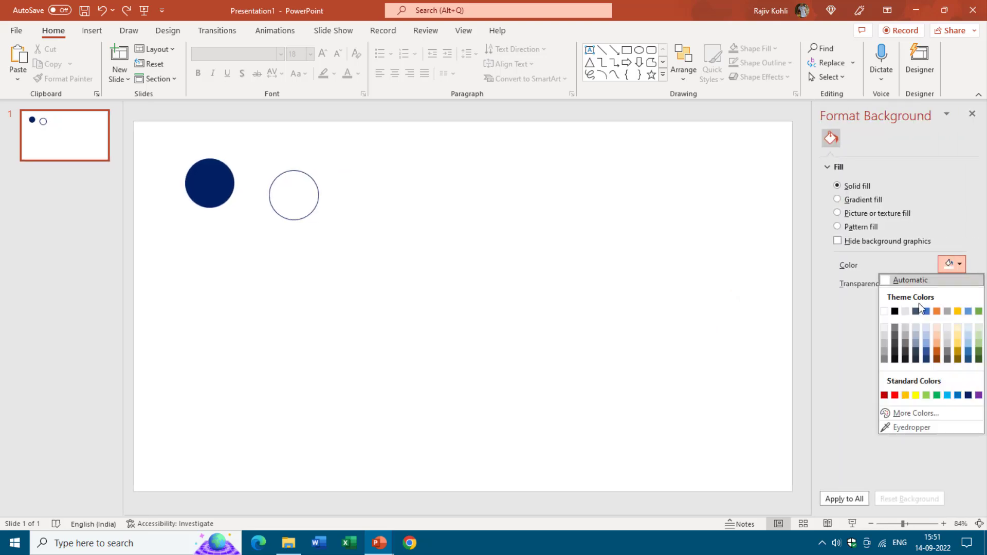
click(884, 337)
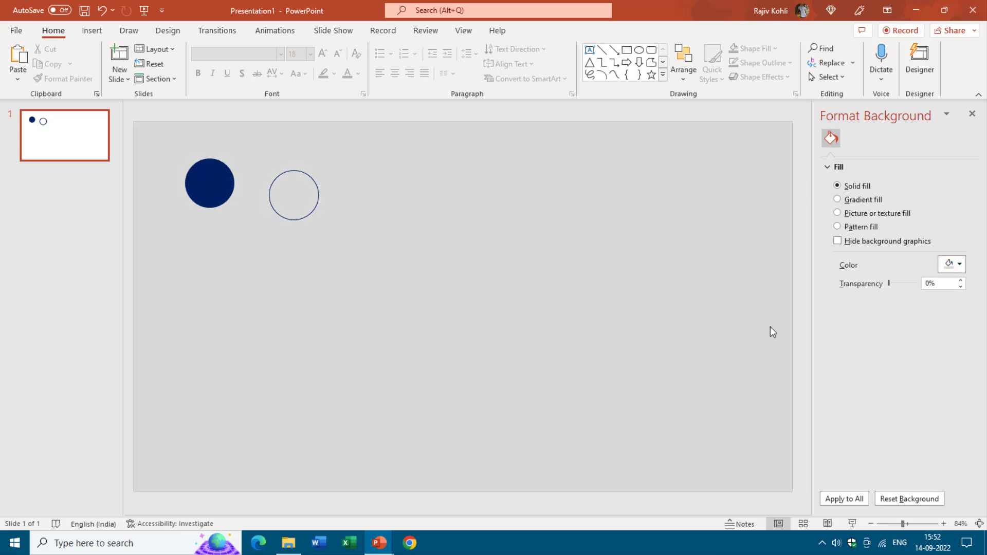
click(297, 182)
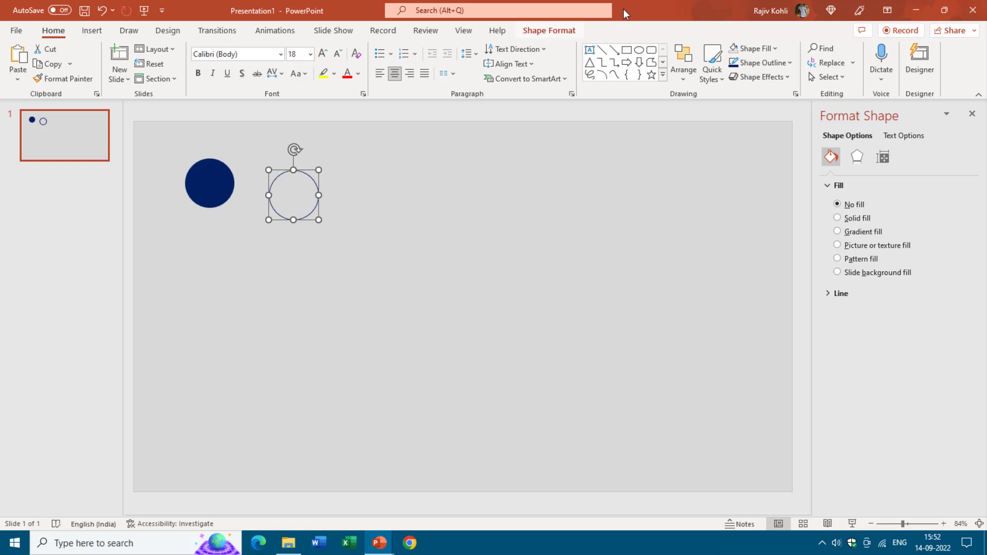
- Fill the hollow circle with light grey (White, Background 1, Darker 15%)
click(533, 32)
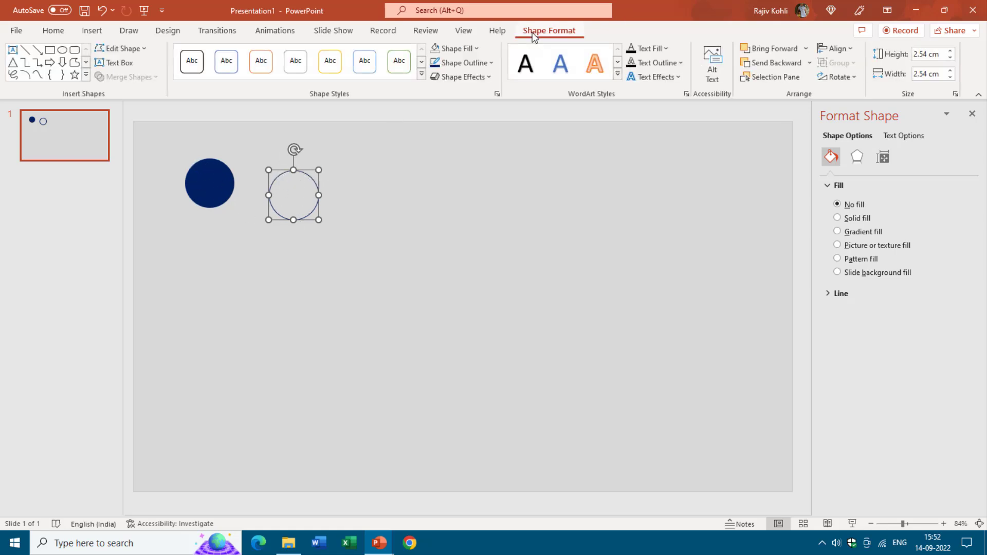
click(464, 48)
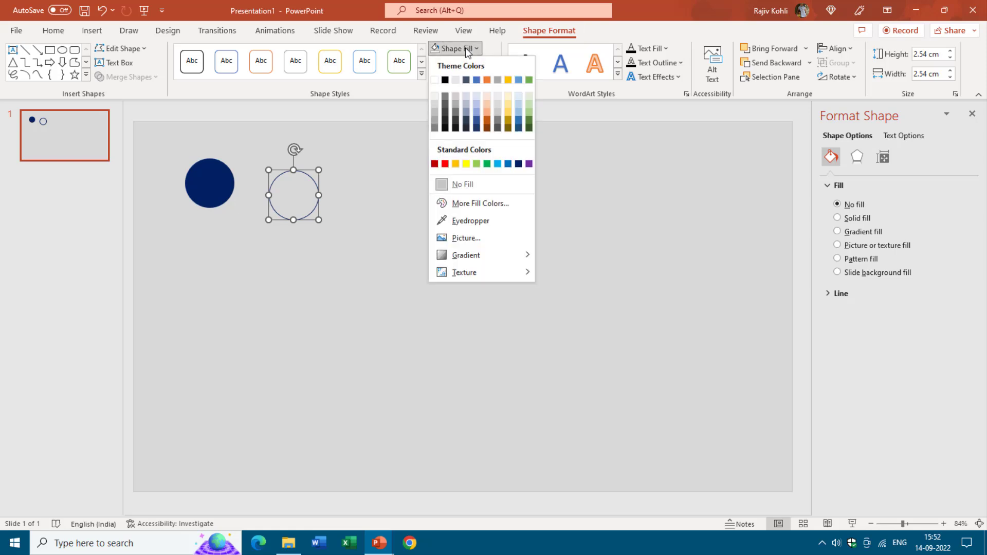
click(433, 105)
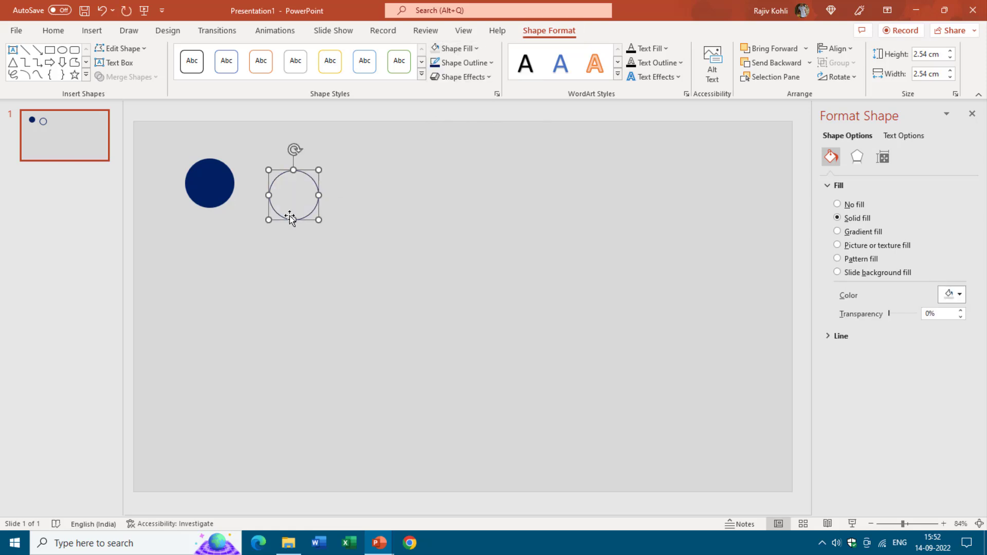
- Stack the grey circle over the dark blue circle, then shift it down and right
drag(316, 189, 234, 175)
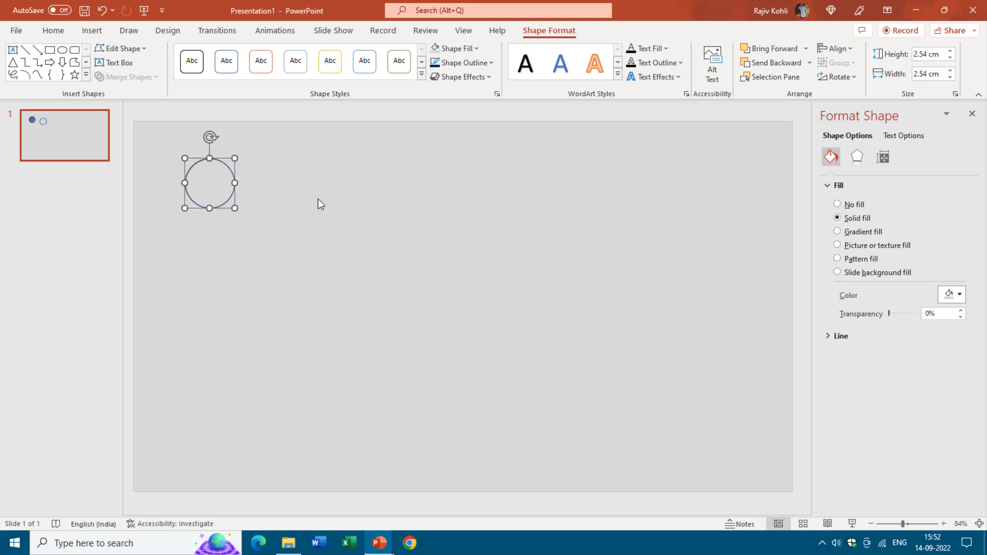
scroll(320, 193, down, 1)
drag(181, 154, 316, 248)
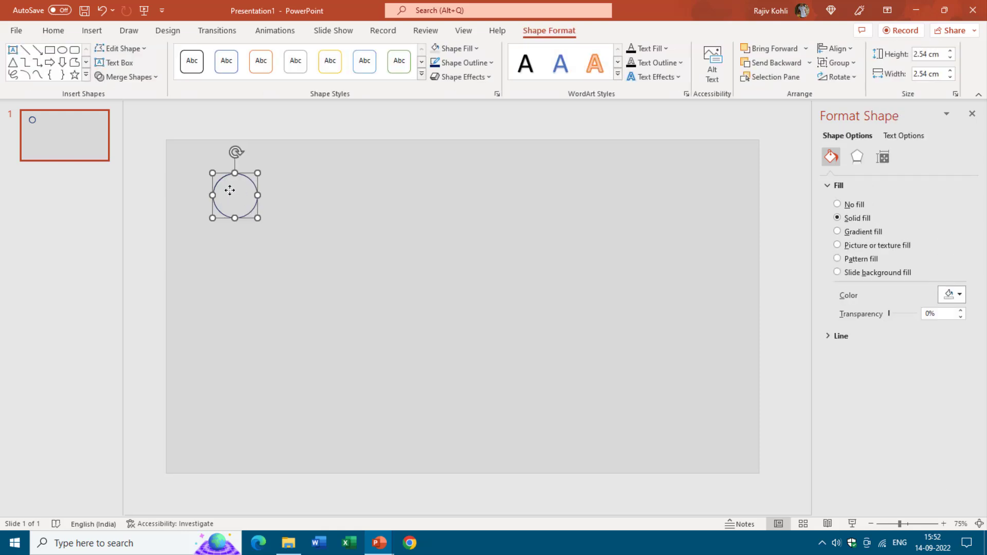
drag(229, 193, 257, 203)
- Close the Format Background pane and reselect the circle
click(321, 181)
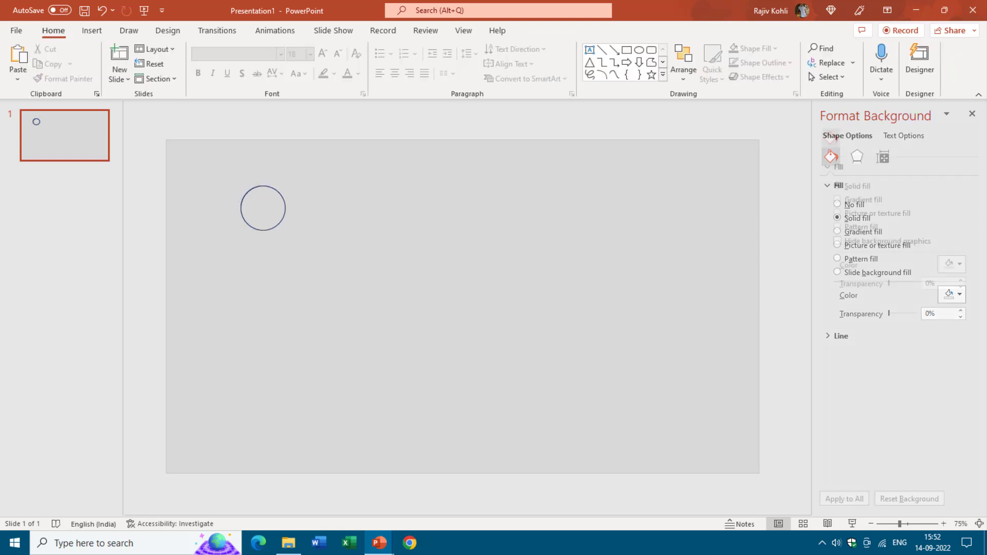
click(972, 113)
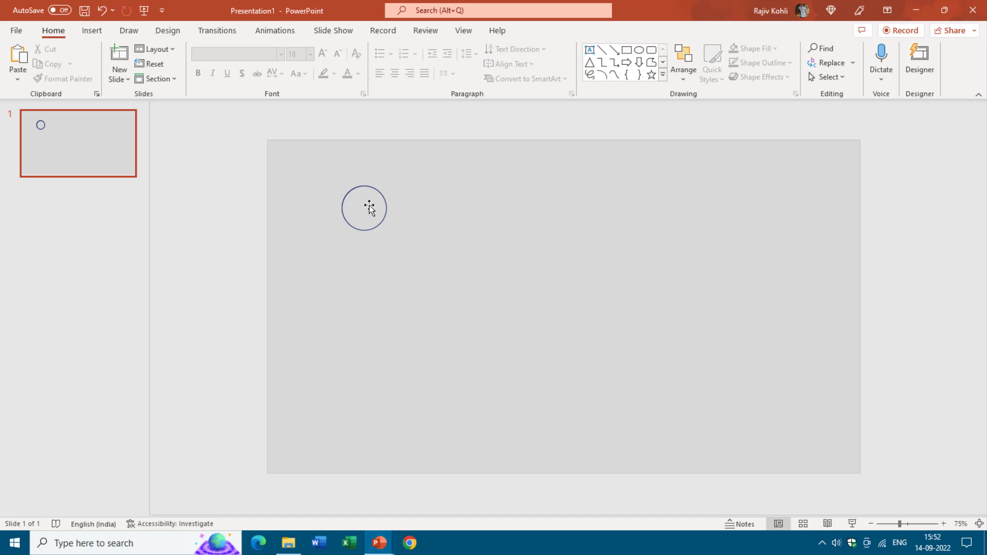
click(363, 206)
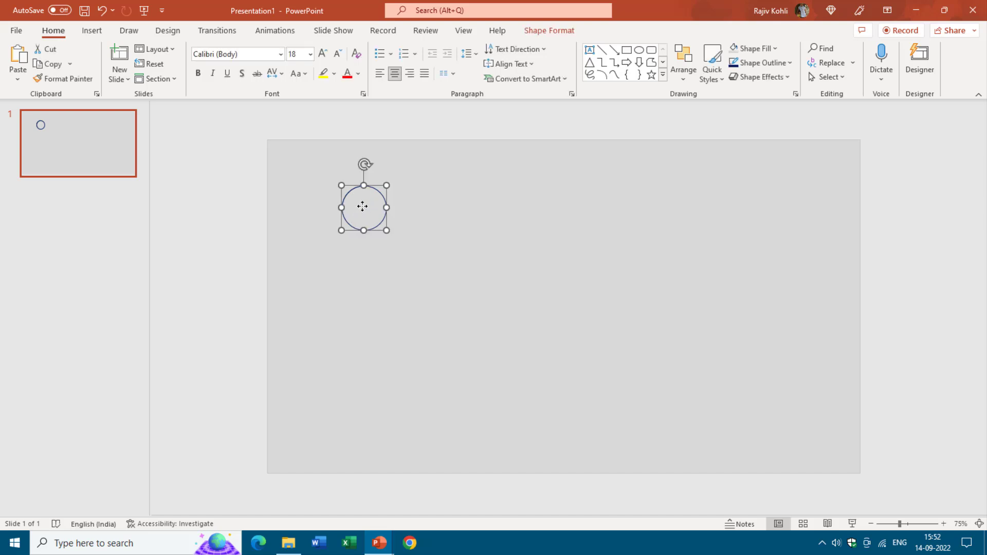
- Add the Diagonal Up Right motion path from More Motion Paths
click(283, 31)
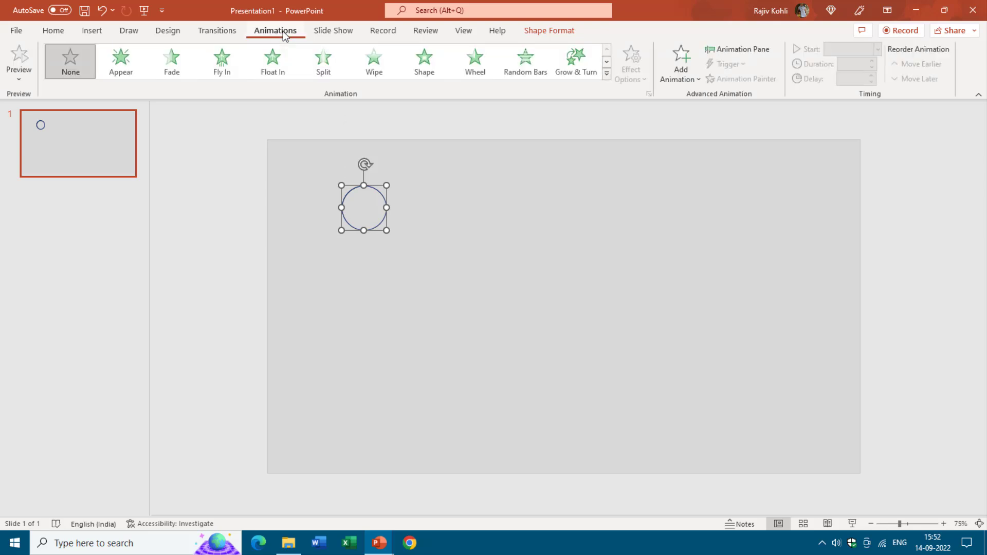
click(686, 69)
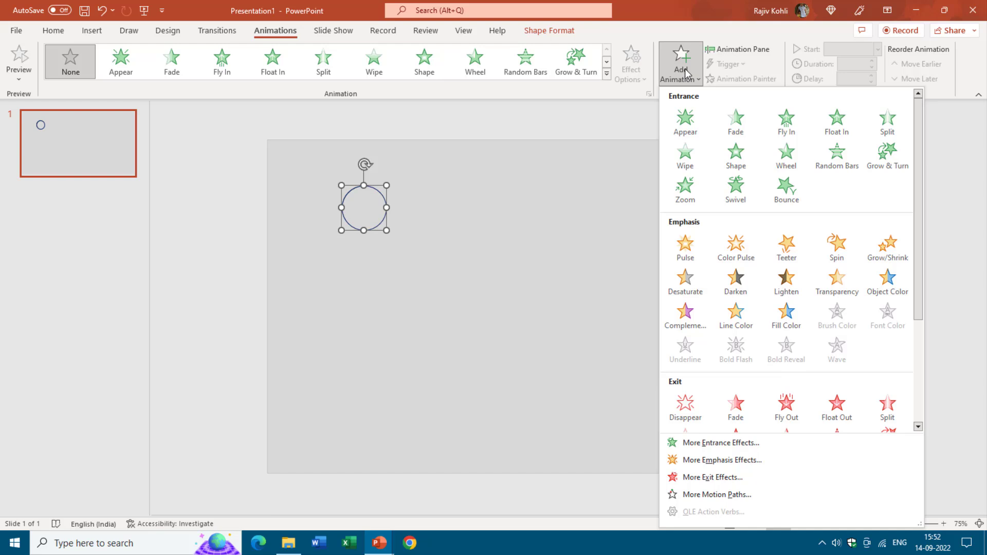
click(702, 495)
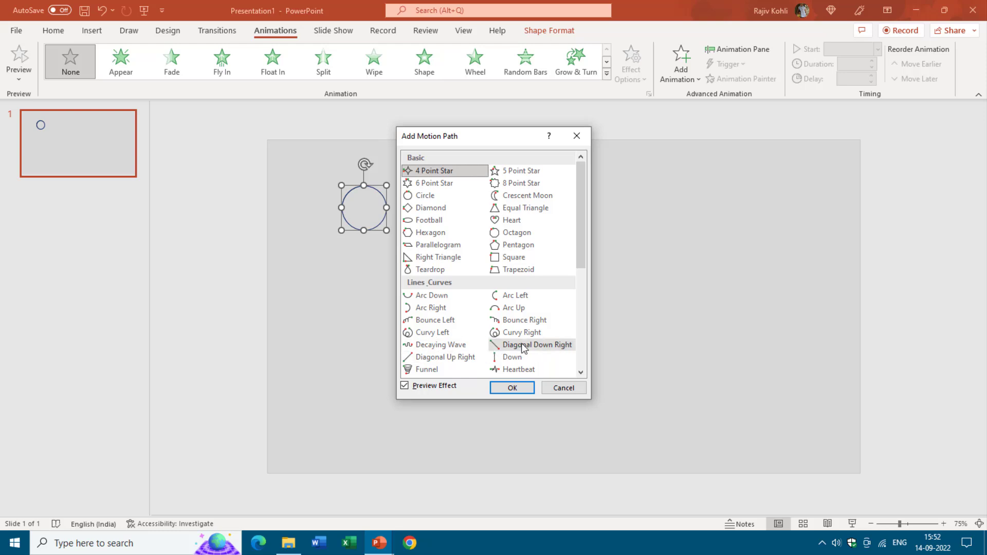
scroll(491, 350, down, 1)
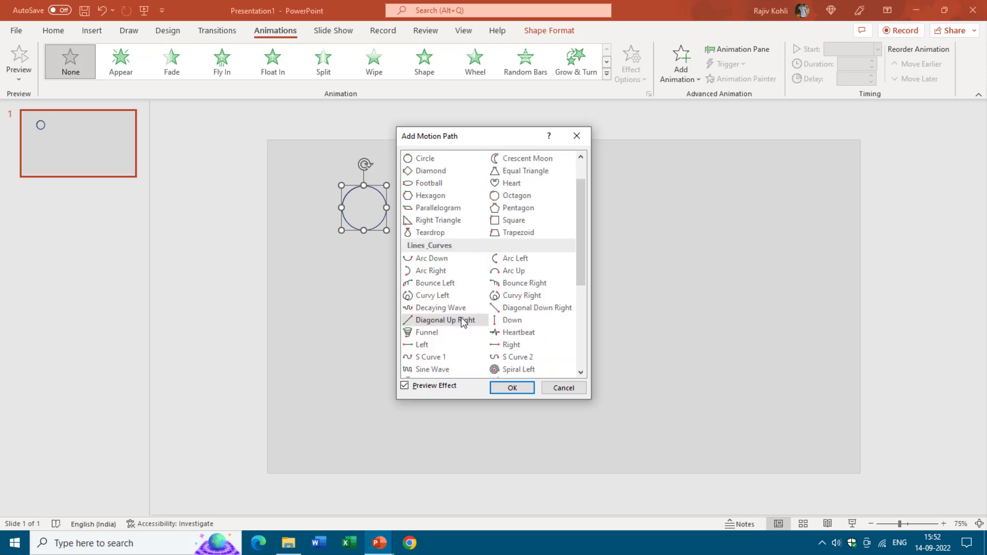
scroll(491, 346, down, 1)
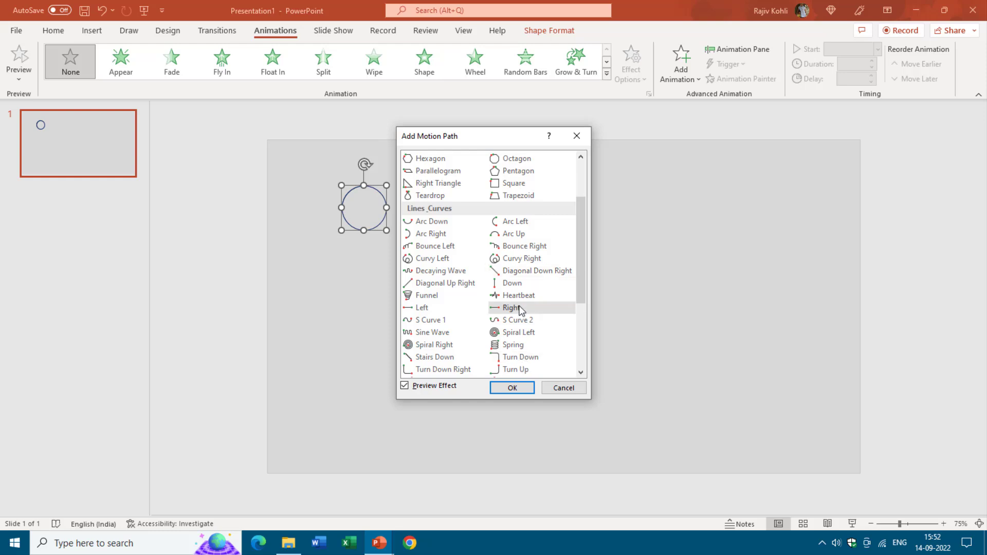
scroll(520, 310, down, 1)
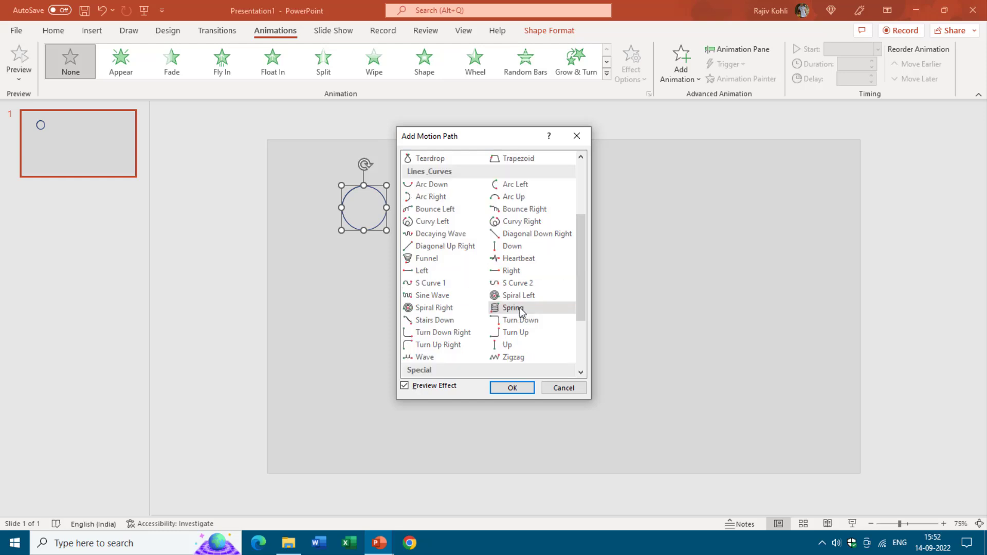
click(453, 245)
- Confirm the motion path and pull its end point to just up-left of the circle
click(512, 388)
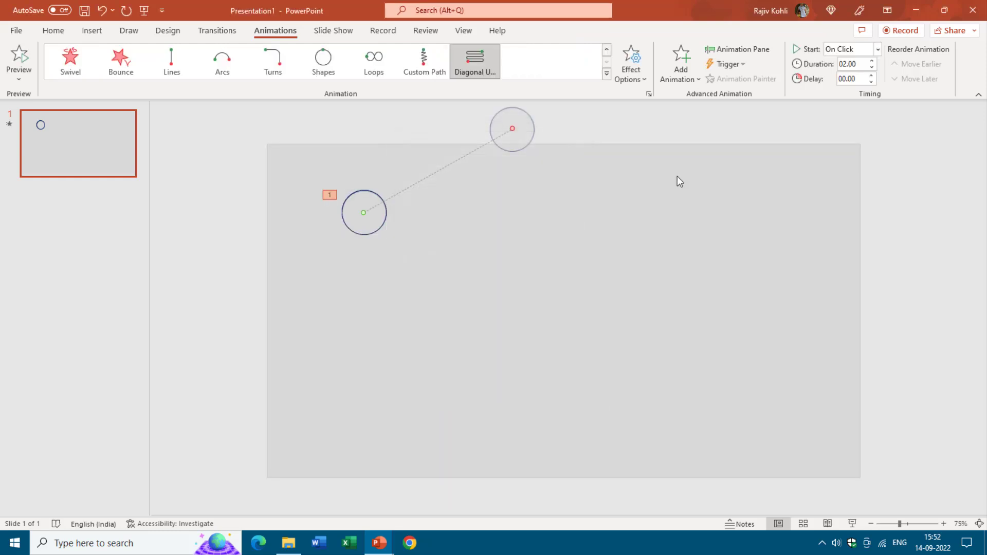
drag(513, 129, 346, 186)
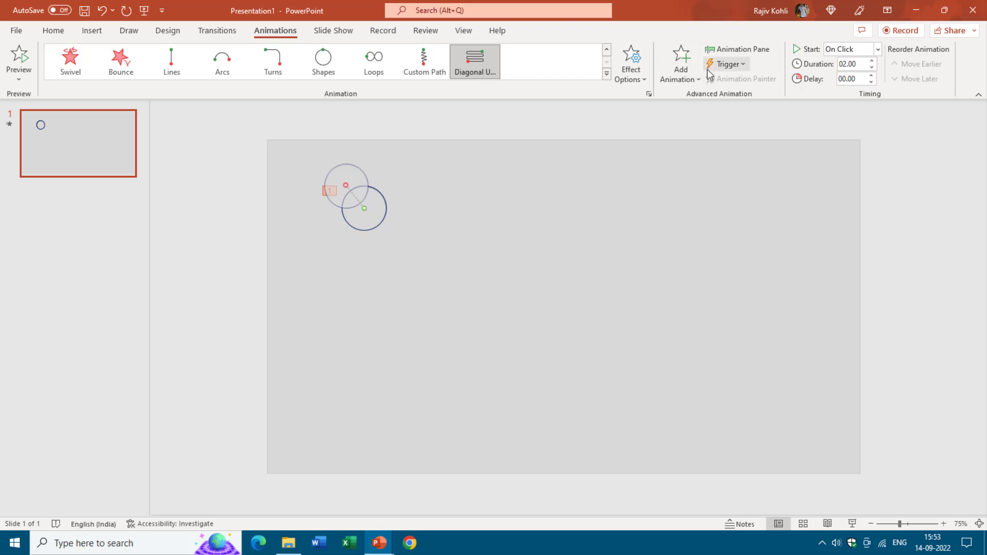
- Open and widen the Animation Pane, set Start to With Previous and Duration to 01.00
click(751, 56)
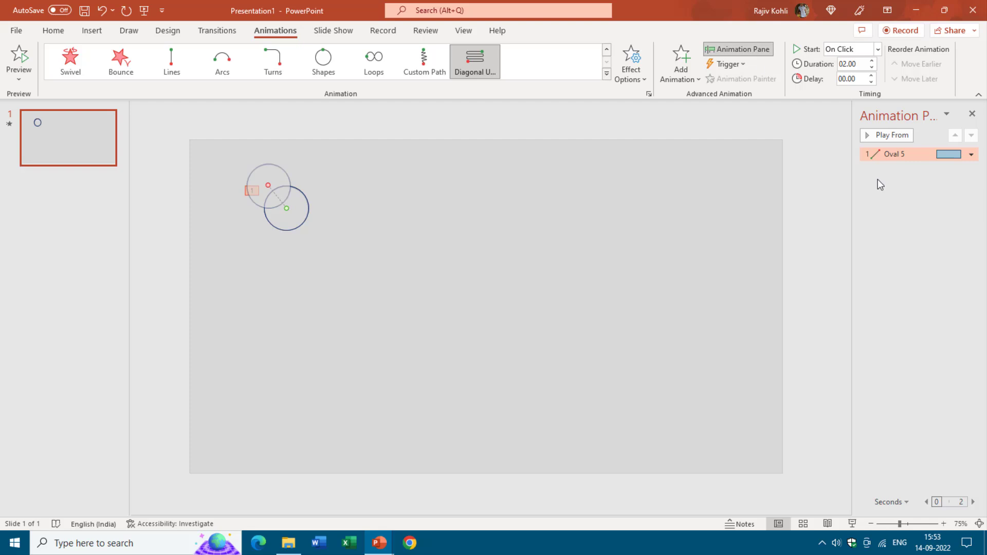
drag(852, 179, 807, 179)
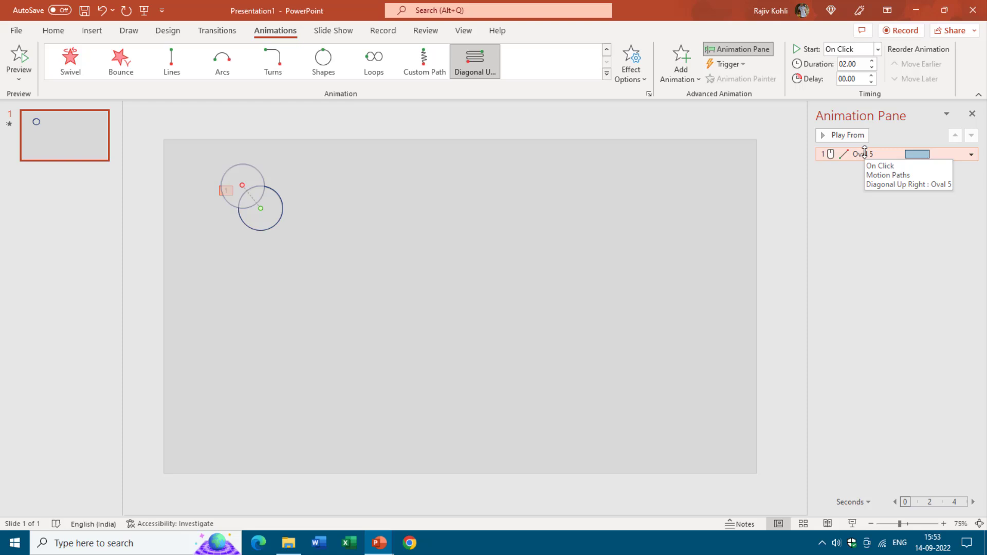
click(851, 49)
click(846, 79)
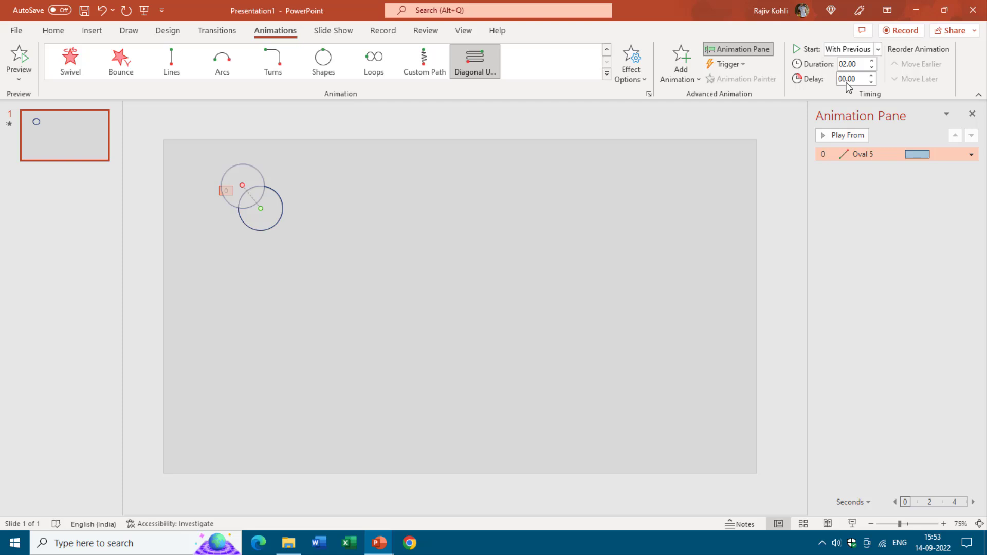
click(872, 67)
click(872, 68)
click(871, 68)
click(872, 67)
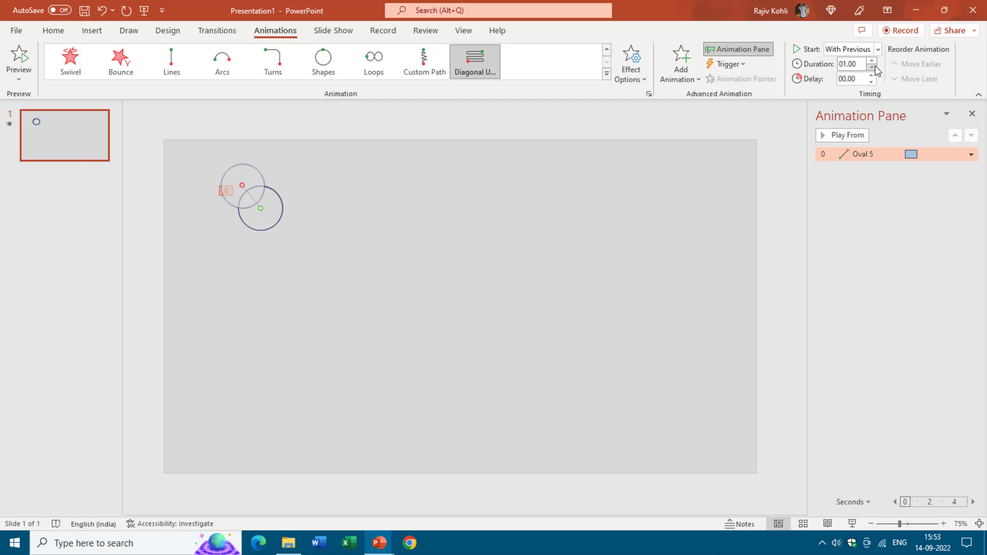
- In the Oval 5 effect options, tick Auto-reverse and set Repeat to Until End of Slide
double_click(856, 154)
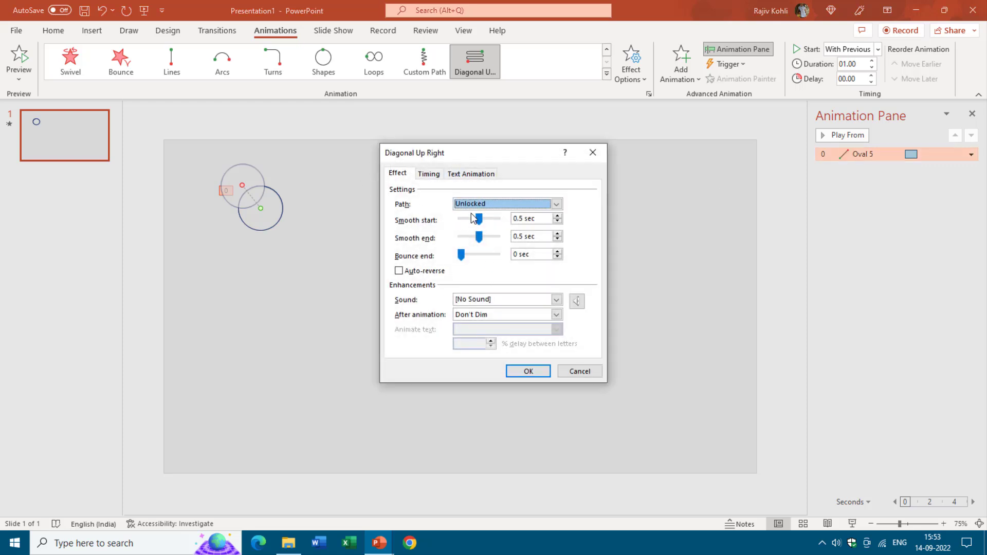
click(418, 273)
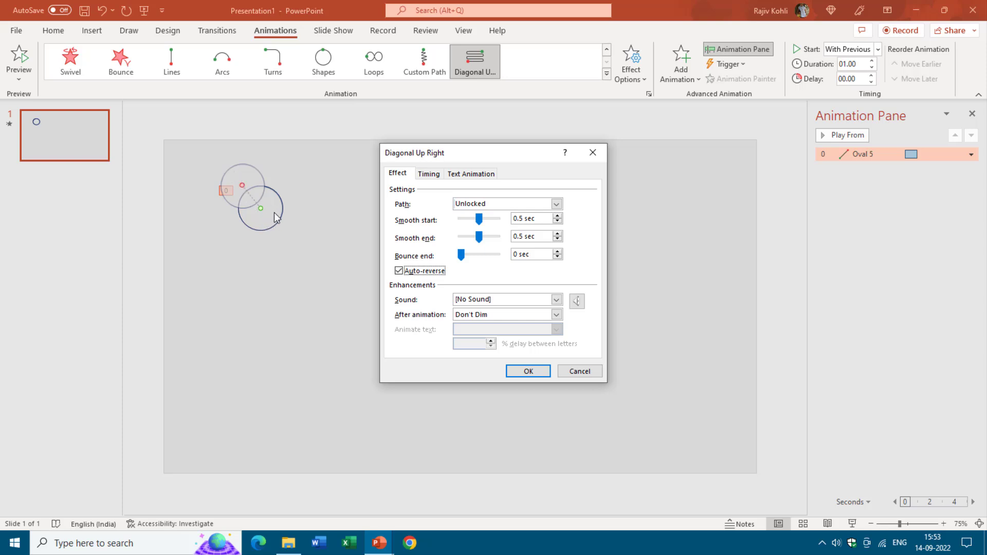
click(431, 173)
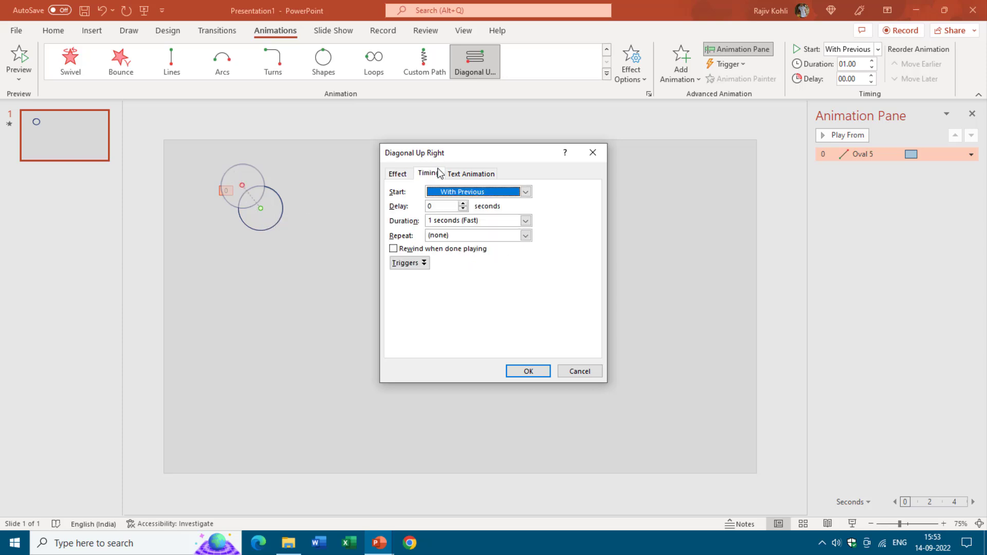
click(525, 235)
click(466, 303)
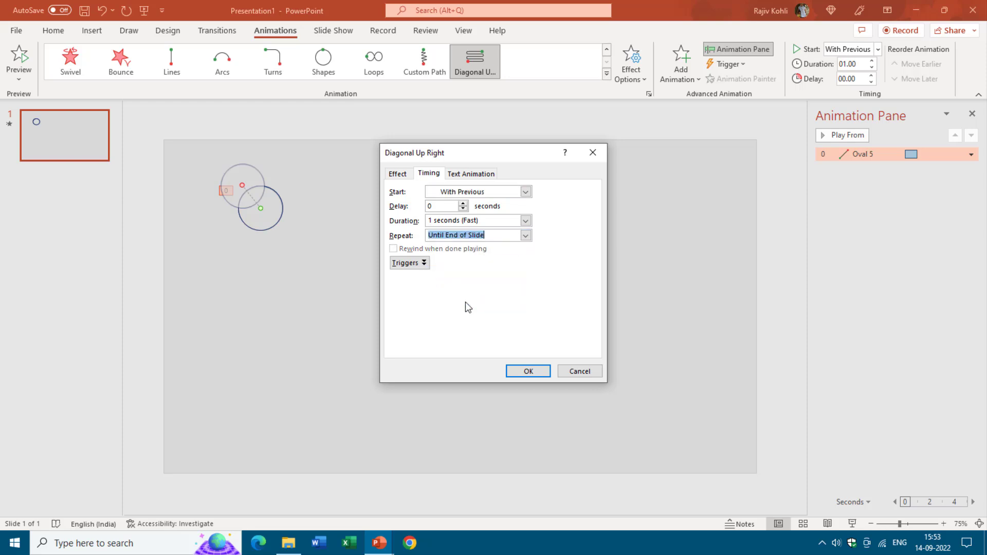
click(528, 371)
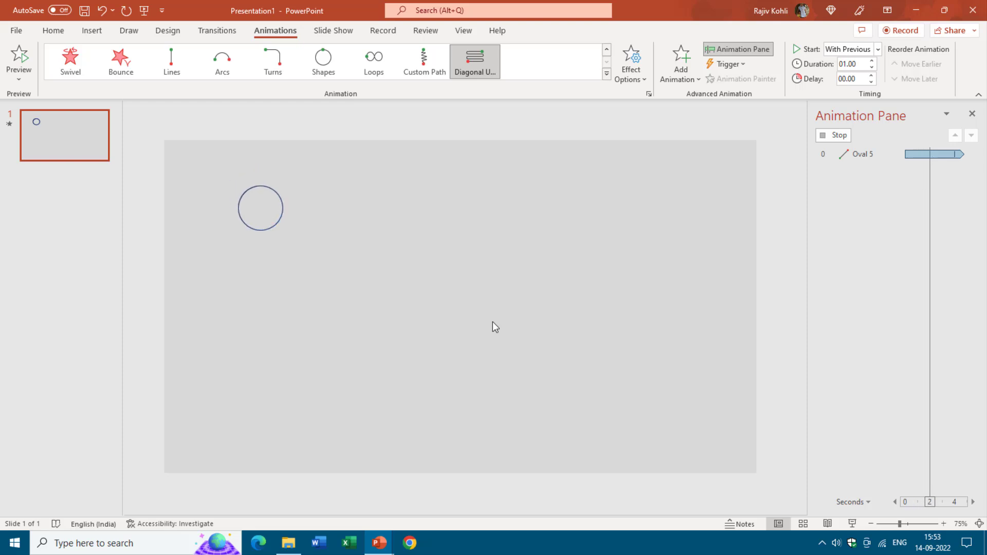
- Shift the animated circle right, then Ctrl+D twice to add third and fourth circles
click(462, 276)
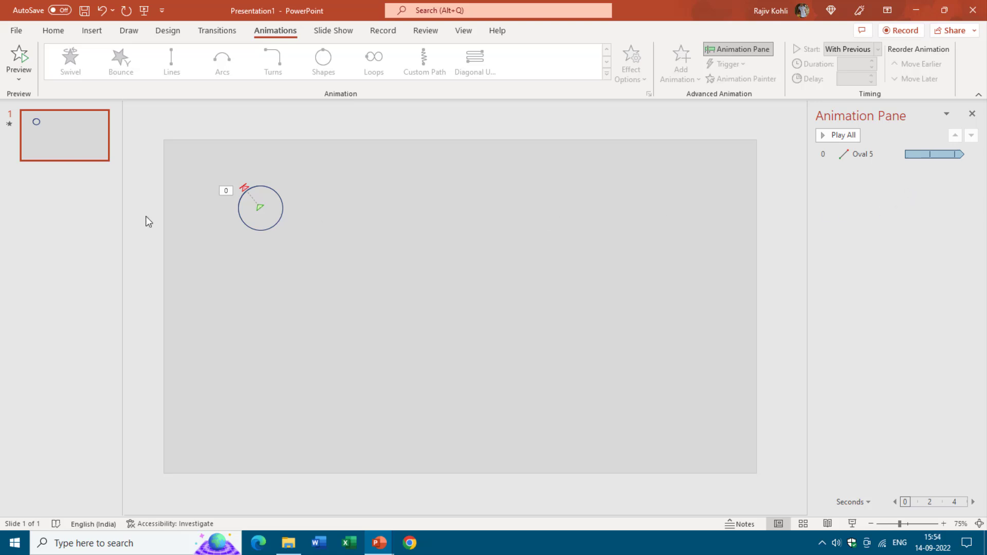
drag(212, 167, 329, 261)
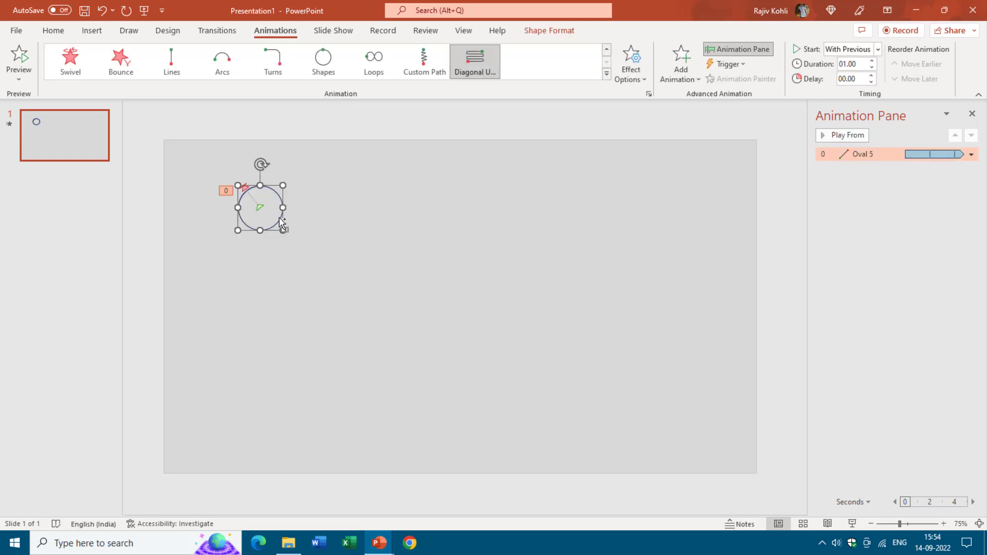
drag(277, 223, 366, 227)
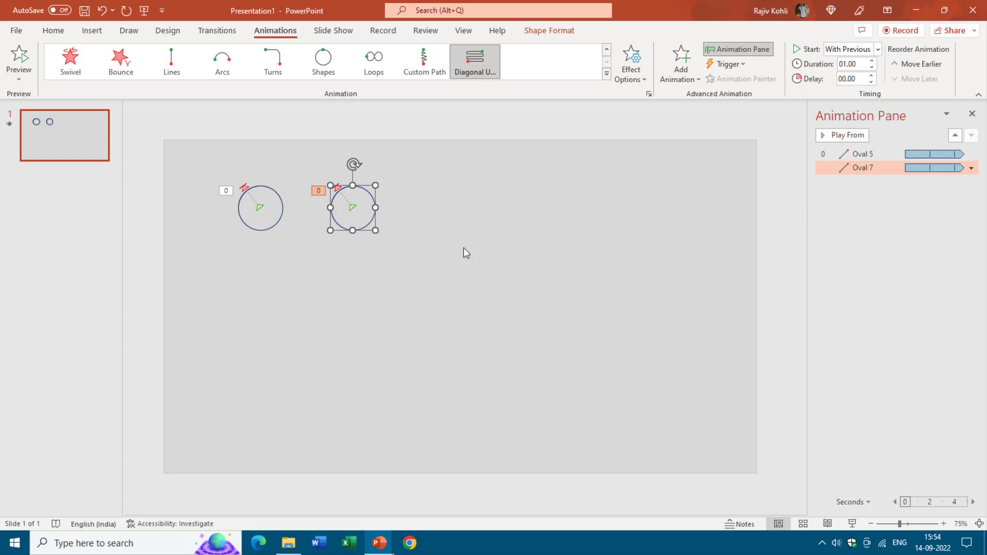
key(ctrl+d)
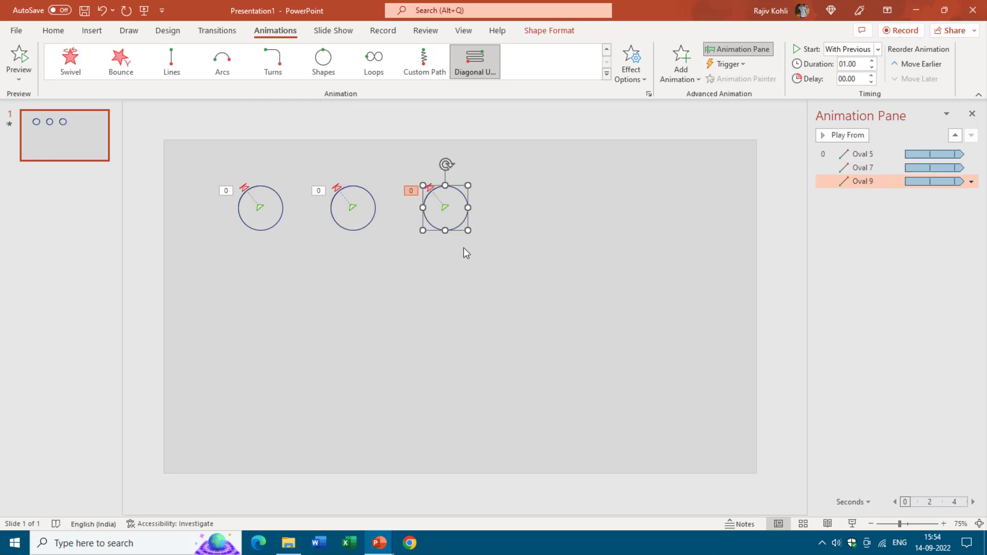
key(ctrl+d)
key(ctrl+d)
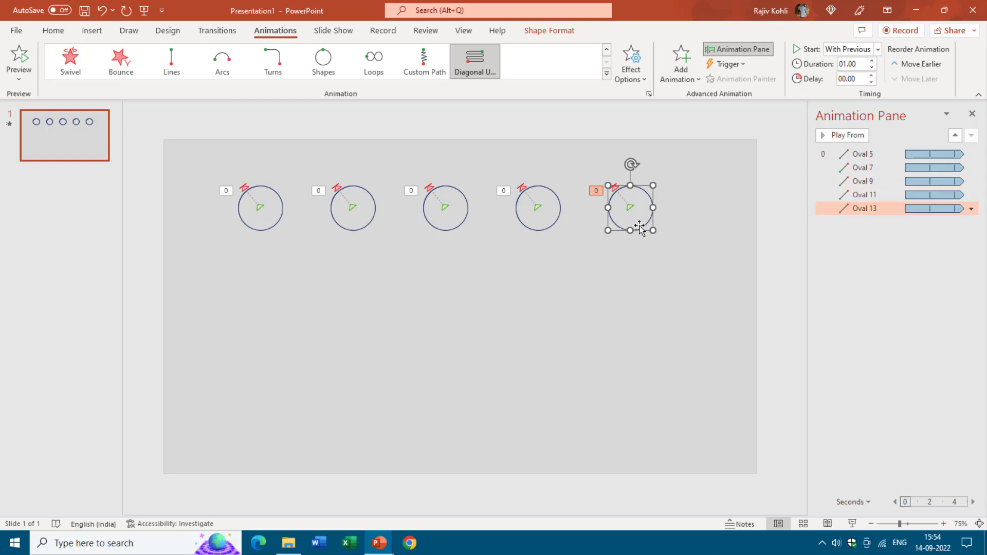
- Give Oval 7 a 0.1-second delay and Oval 9 a 0.2-second delay
click(867, 167)
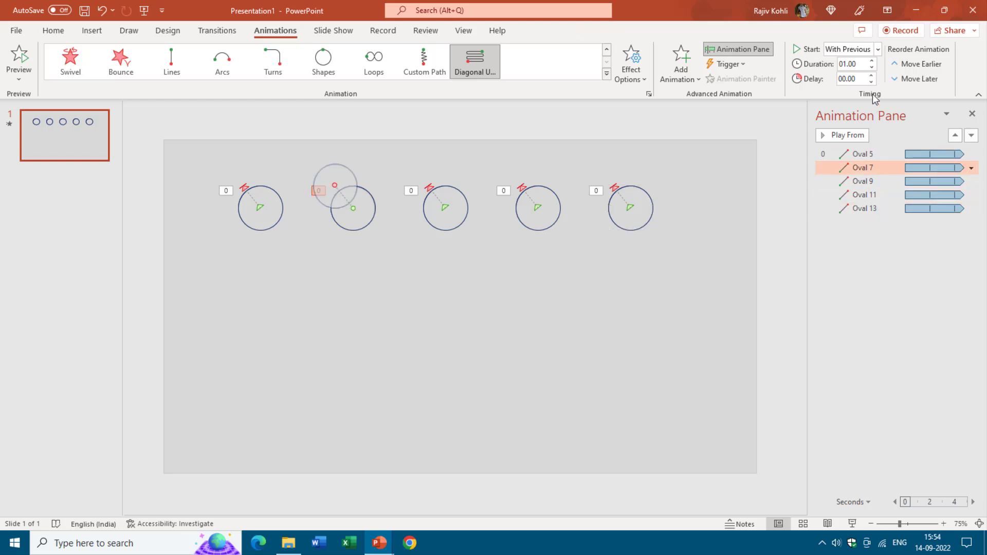
click(859, 78)
key(BackSpace)
click(862, 181)
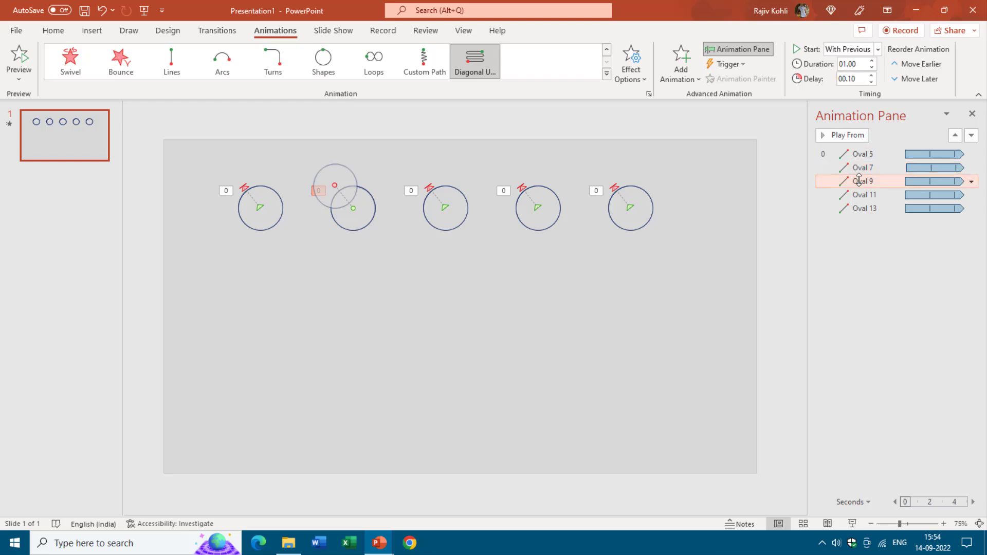
click(866, 80)
text(.2)
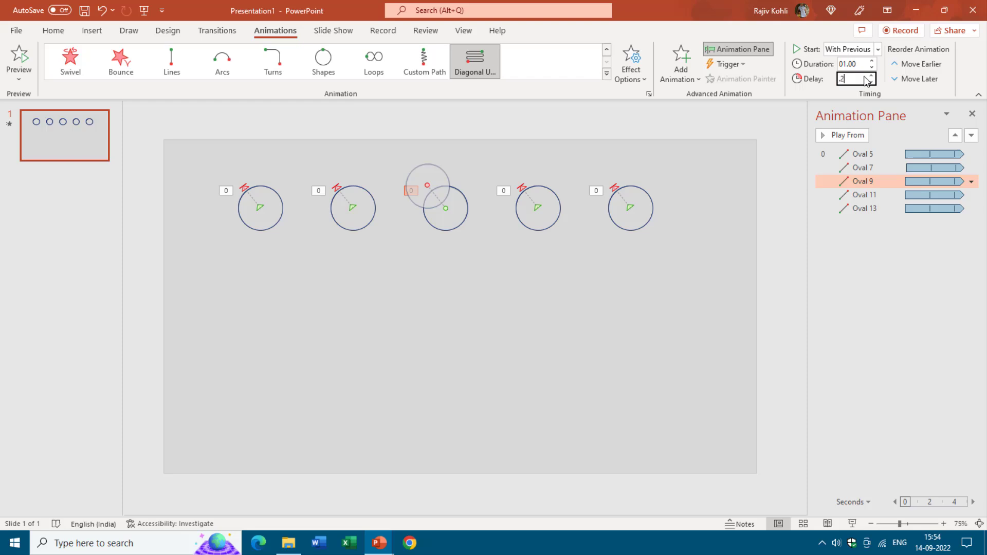
text(00)
- Delay Oval 11 by 0.3 seconds and Oval 13 by 0.4 seconds, then deselect the slide
click(878, 196)
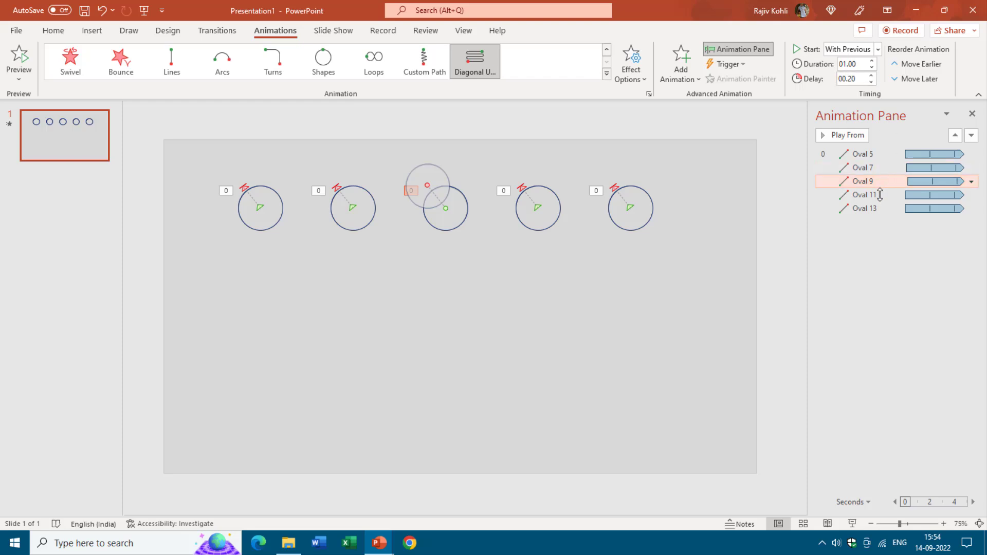
click(859, 80)
key(BackSpace)
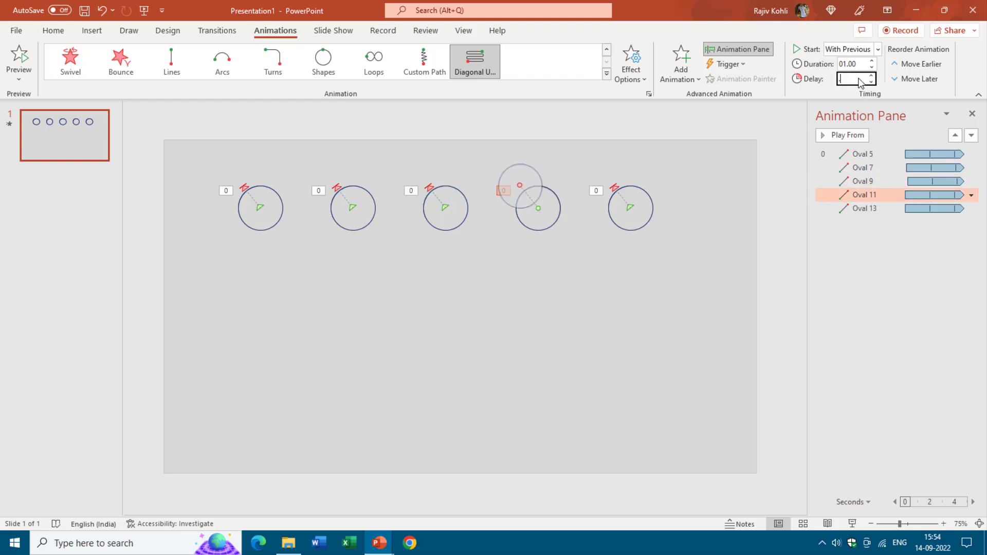
text(.30)
key(Return)
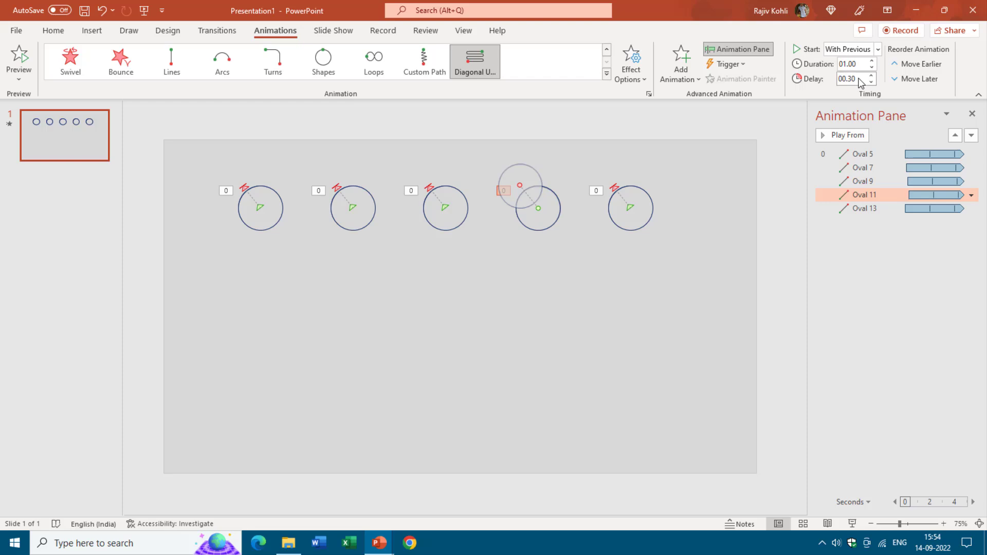
click(864, 208)
click(860, 79)
key(BackSpace)
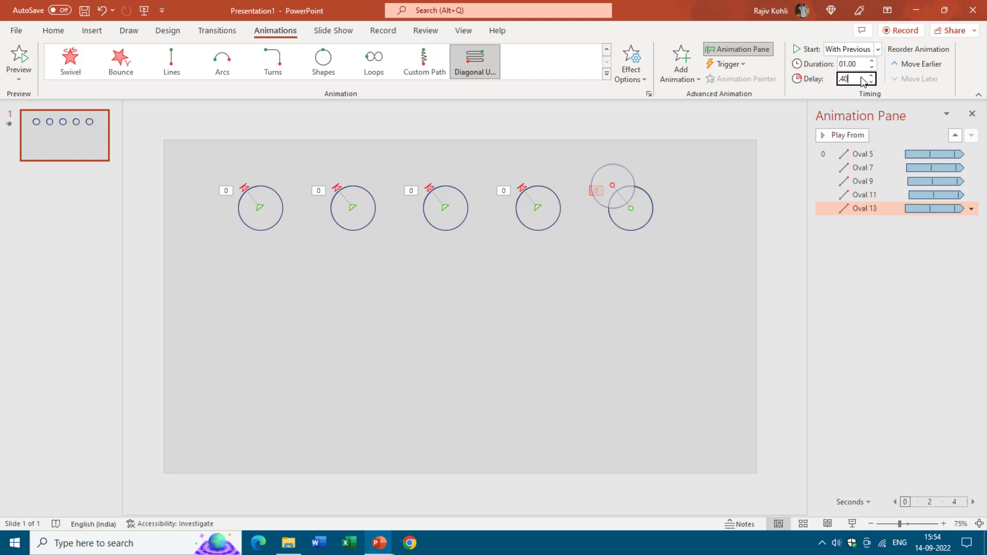
text(.40)
key(Return)
click(236, 174)
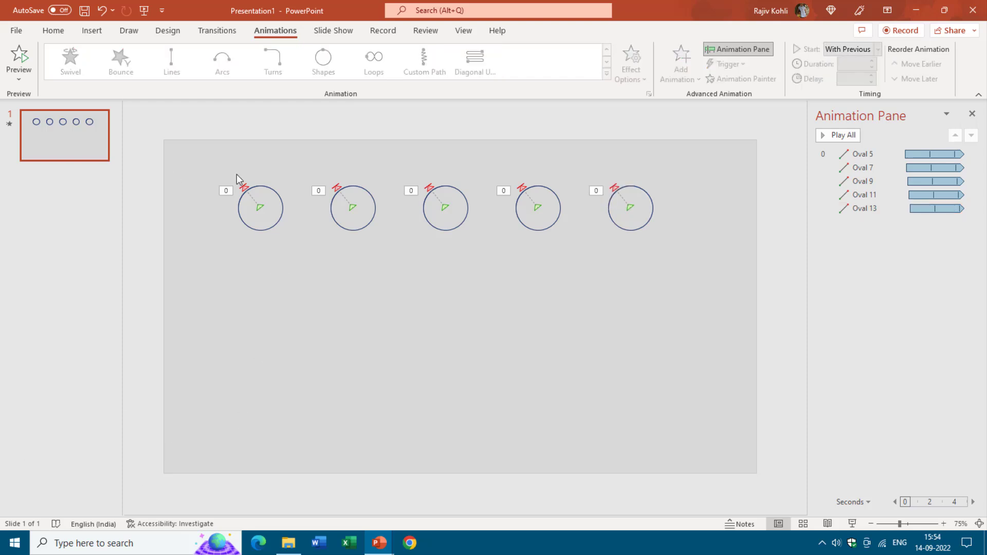
- Ctrl-drag the first circle down, then Ctrl+D twice to create Ovals 15, 17 and 19
drag(219, 170, 313, 258)
drag(273, 213, 277, 297)
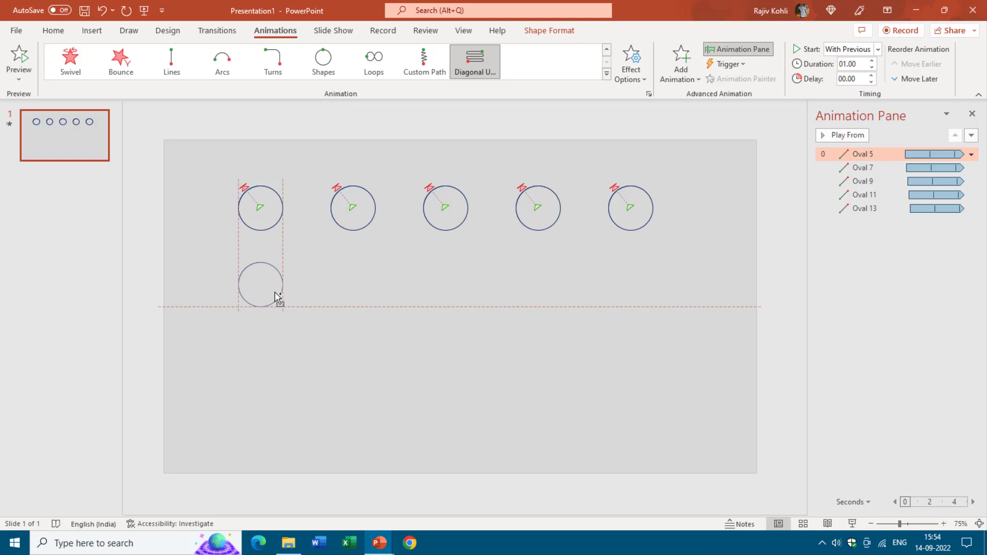
drag(277, 297, 277, 297)
key(ctrl+d)
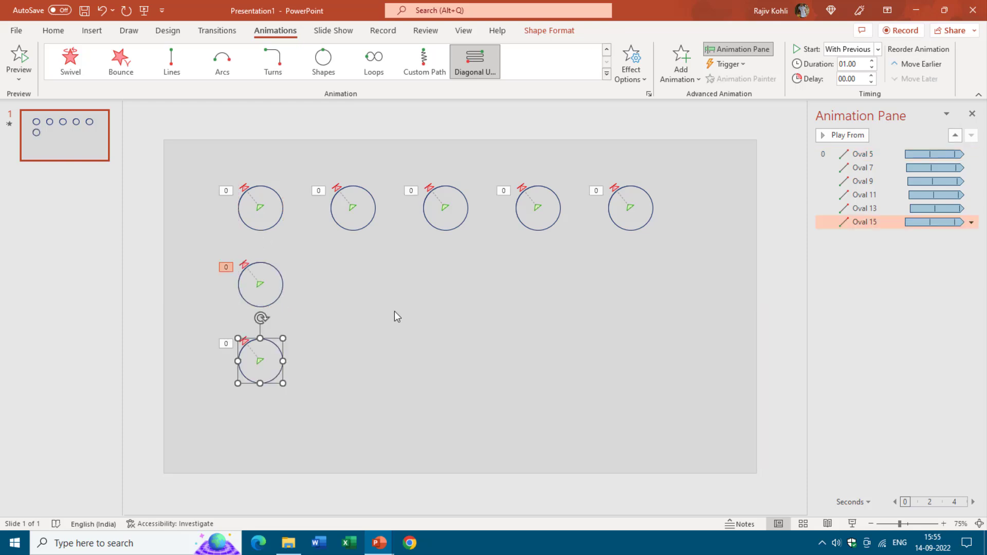
key(ctrl+d)
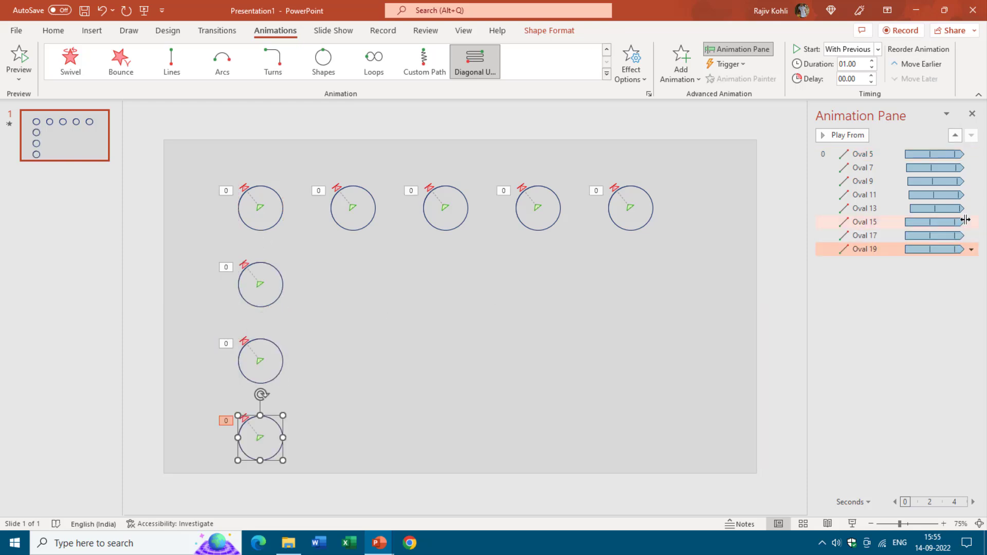
- Give Oval 15 a 0.15-second animation delay
click(895, 224)
double_click(861, 80)
key(BackSpace)
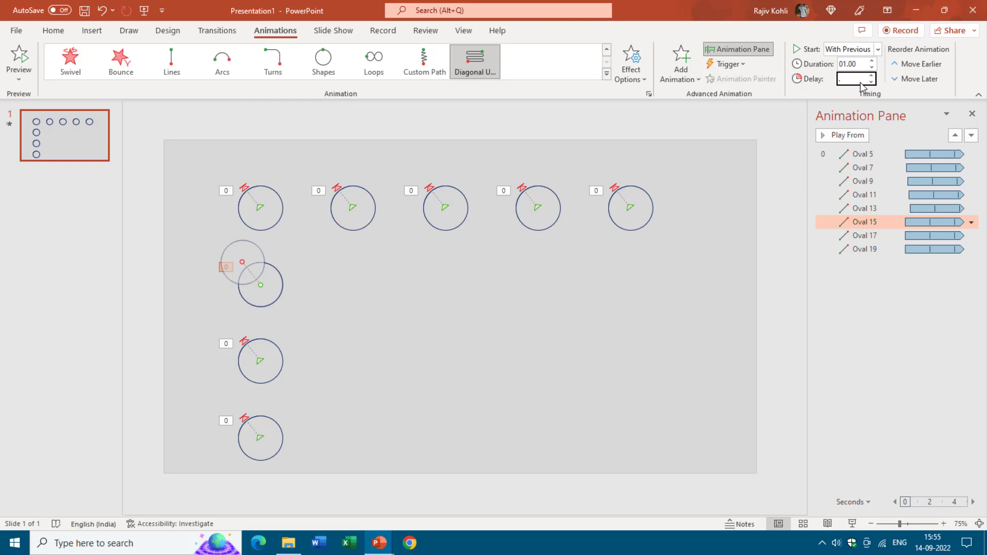
text(.15)
key(Return)
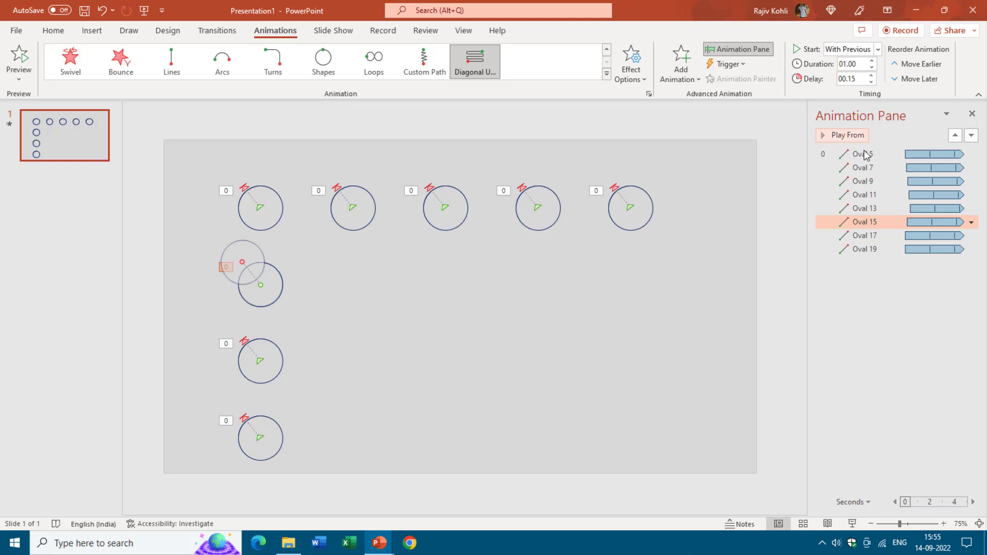
- Delay Oval 17 by 0.3 seconds and Oval 19 by 0.45 seconds
click(884, 249)
click(884, 236)
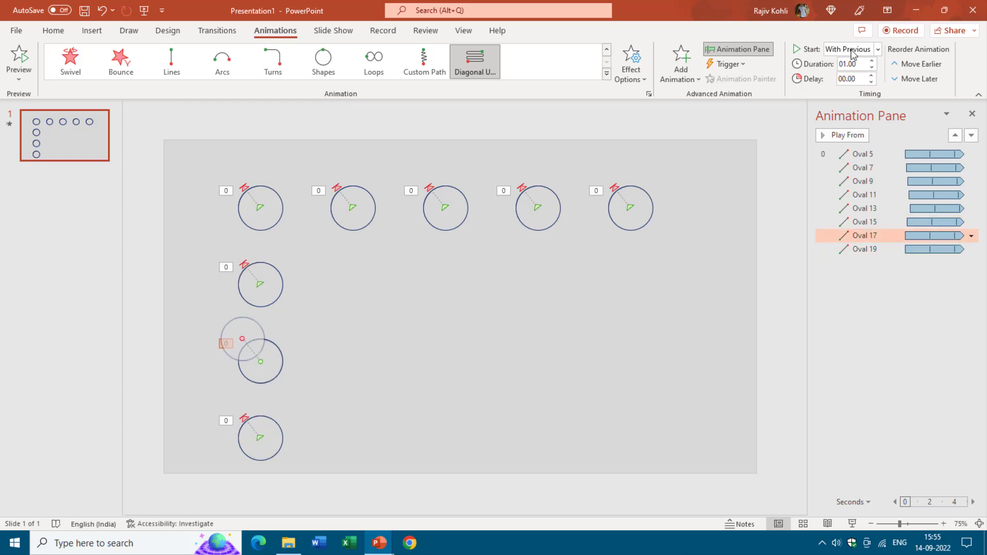
double_click(859, 80)
text(.3)
key(Return)
click(885, 249)
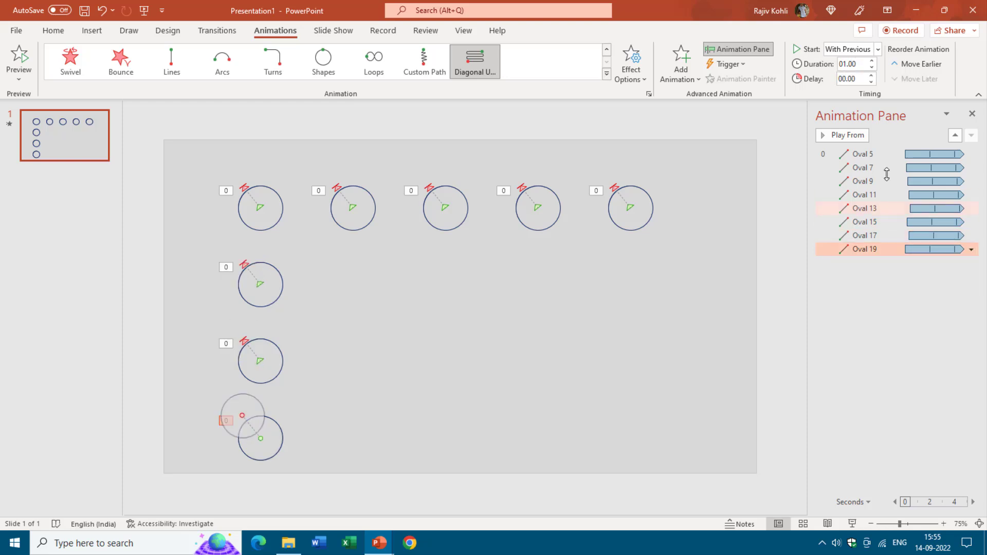
click(861, 79)
key(Return)
- Copy the second top circle down the second column as Ovals 21, 23 and 25
click(295, 280)
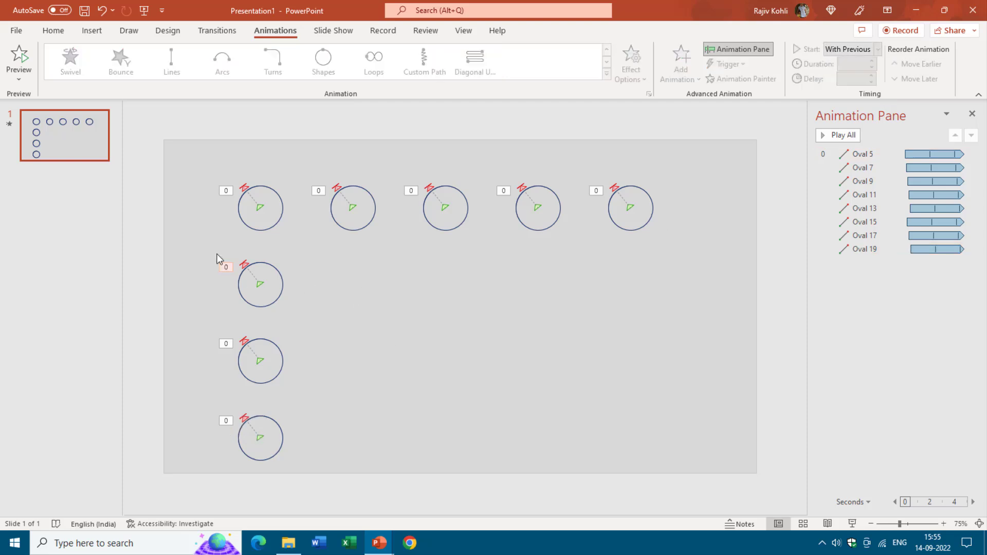
drag(343, 242, 370, 295)
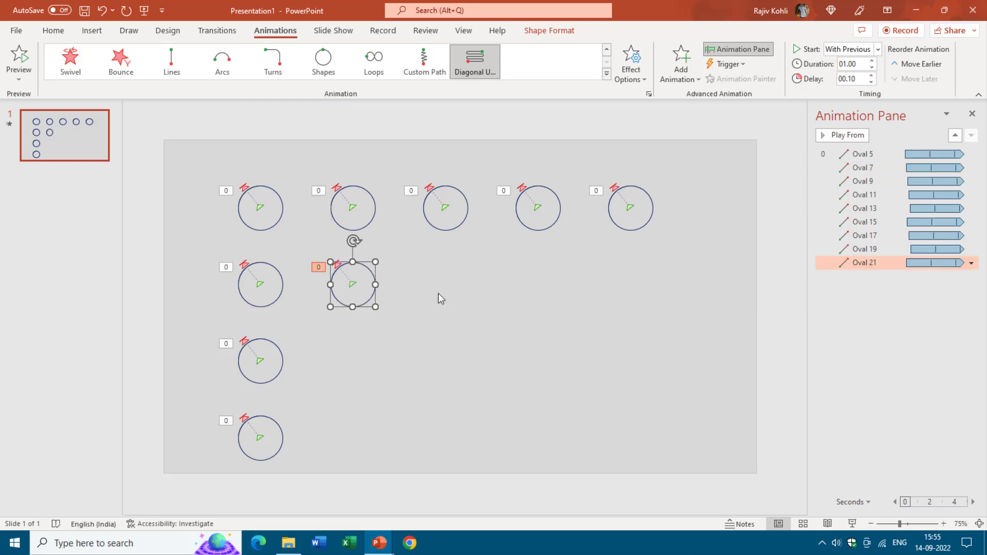
key(ctrl+d)
key(ctrl+d)
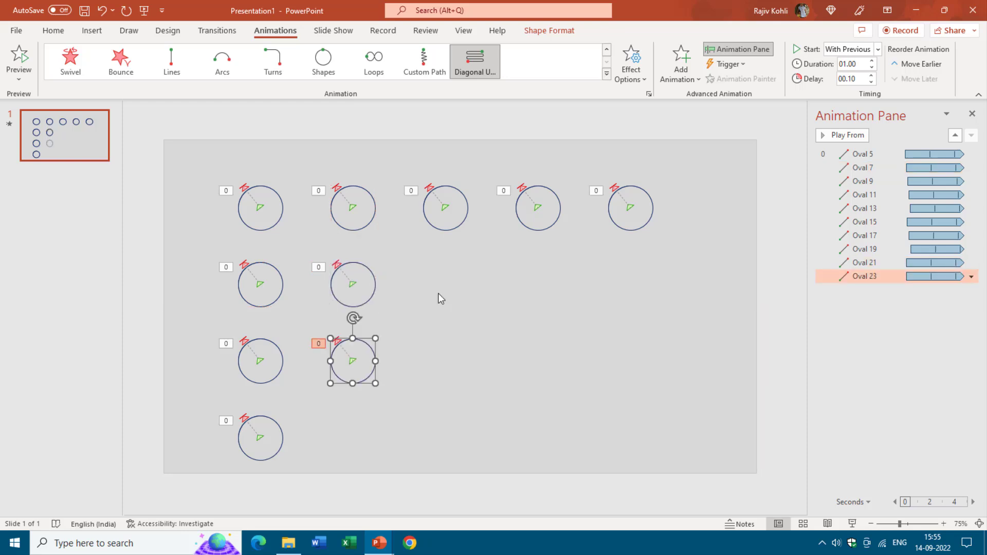
- Set Oval 21's delay to 0.2 seconds and Oval 23's to 0.4 seconds, then start editing Oval 25's delay
click(888, 276)
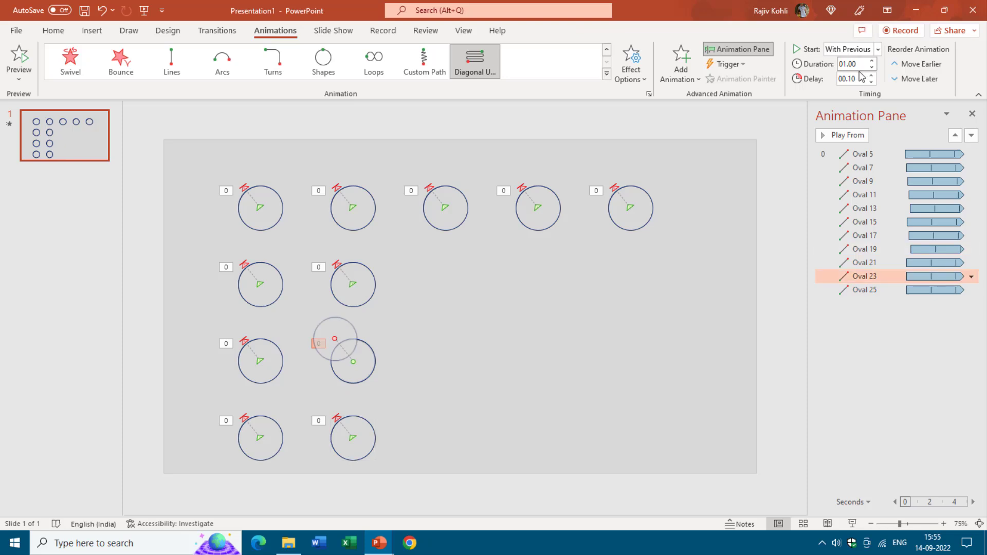
click(873, 263)
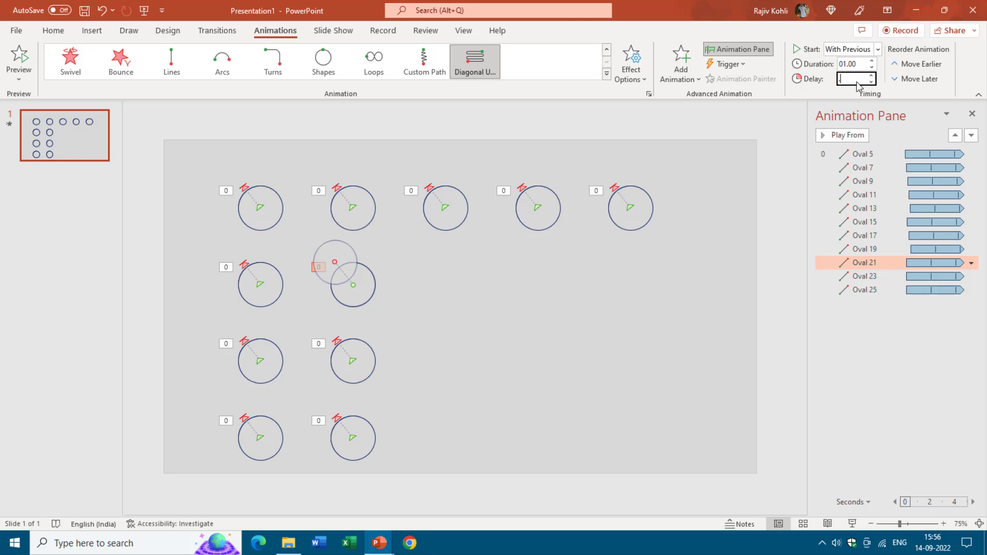
click(856, 82)
text(.20)
key(Return)
click(885, 276)
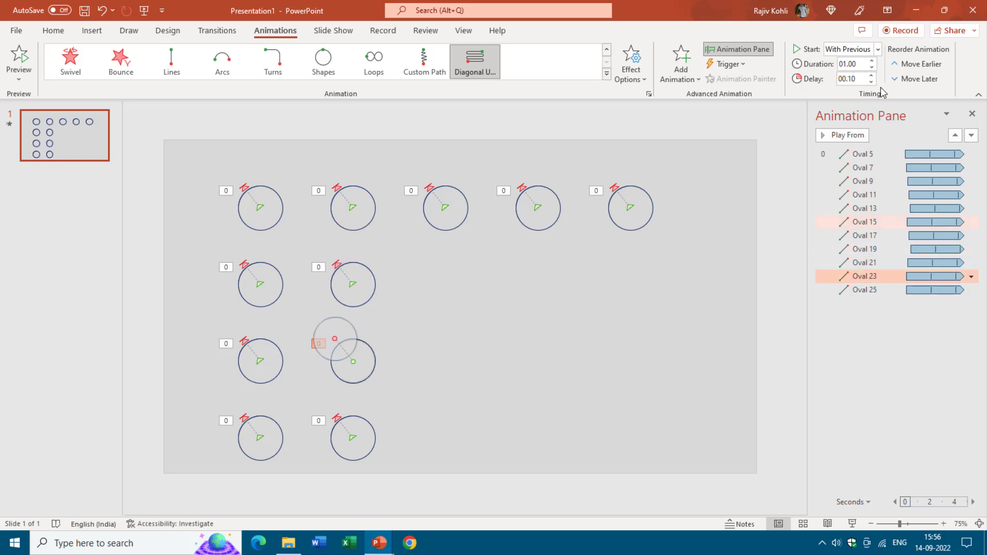
click(860, 81)
key(BackSpace)
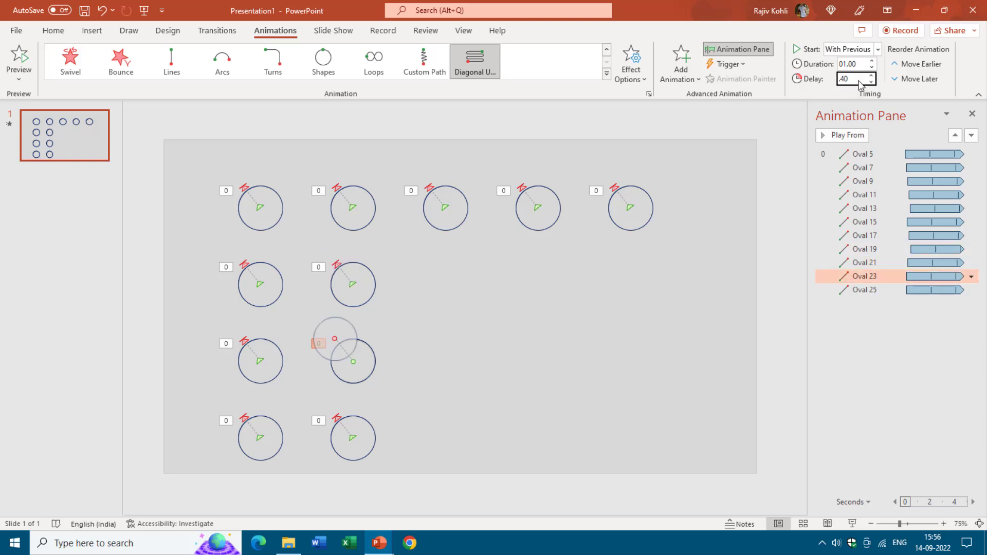
text(.40)
key(Return)
click(869, 290)
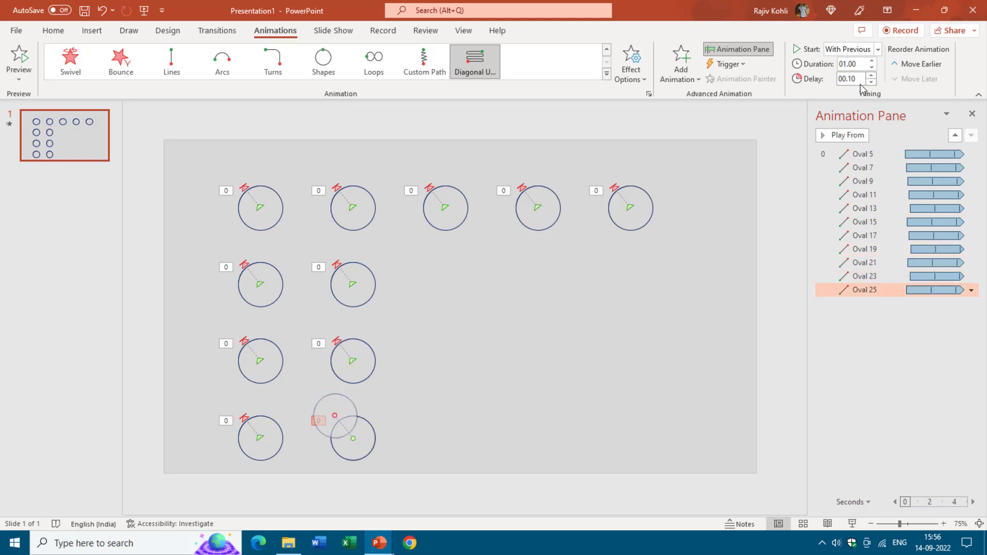
click(859, 82)
- Give Oval 25 a 0.6-second delay and copy the third column's top oval into rows 2–4
text(.60)
key(Return)
drag(406, 167, 515, 266)
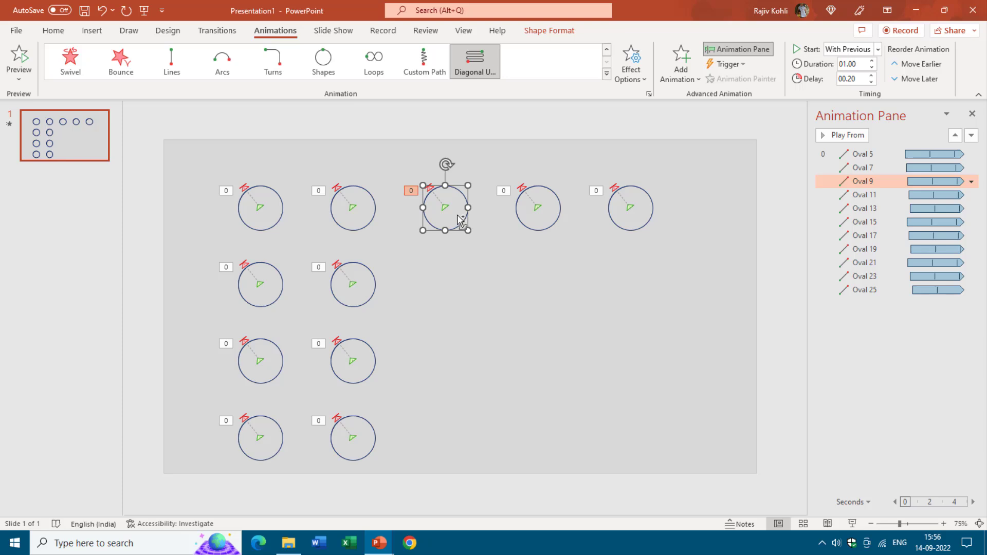
drag(463, 226, 460, 302)
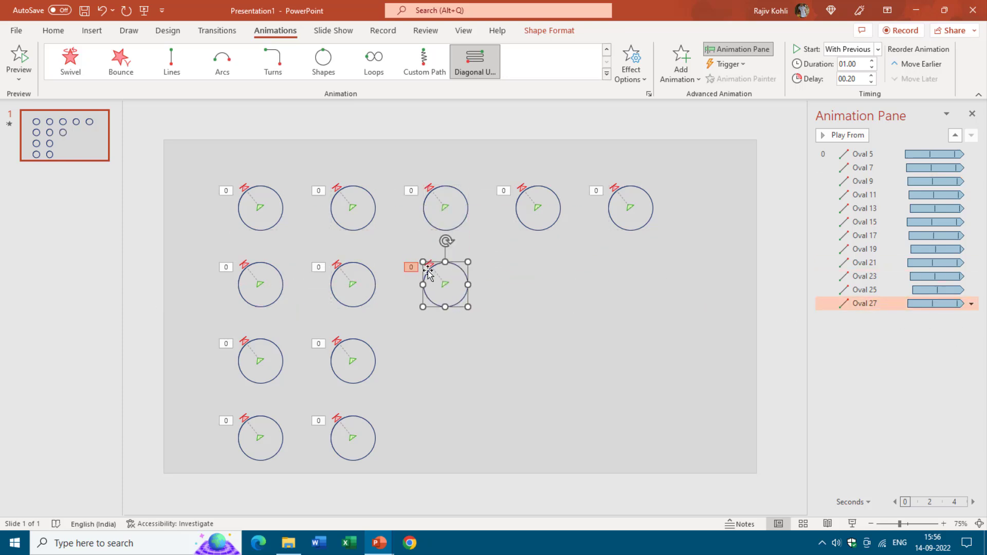
key(ctrl+d)
key(ctrl+d)
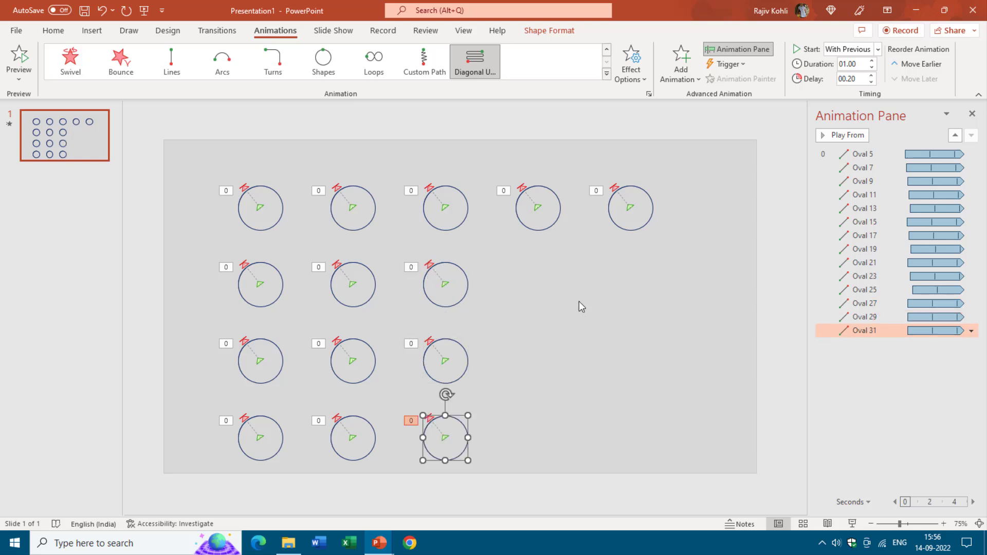
- Stagger Ovals 27, 29 and 31 with delays of 0.25, 0.50 and 0.75 seconds
click(915, 302)
click(859, 80)
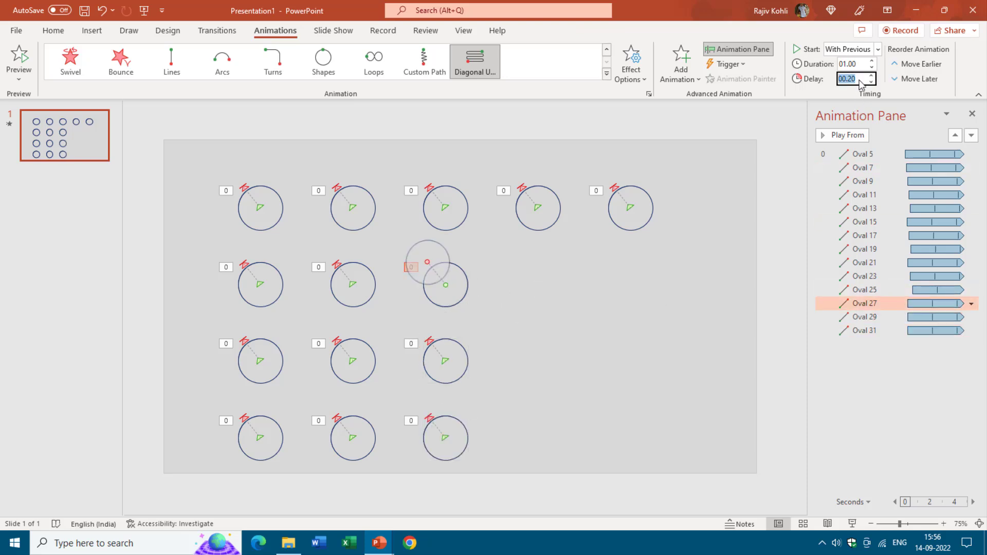
text(.0)
key(Return)
click(869, 316)
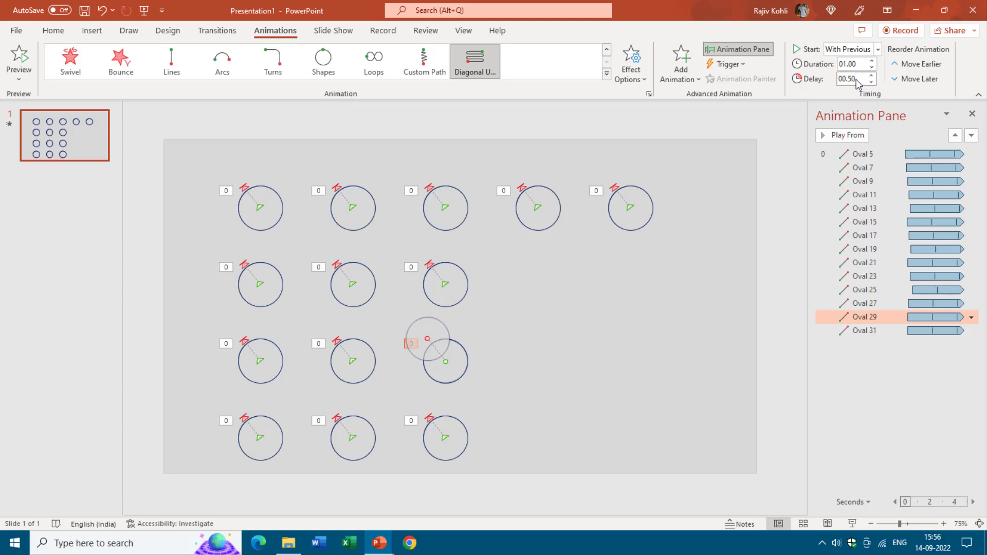
key(Return)
click(905, 331)
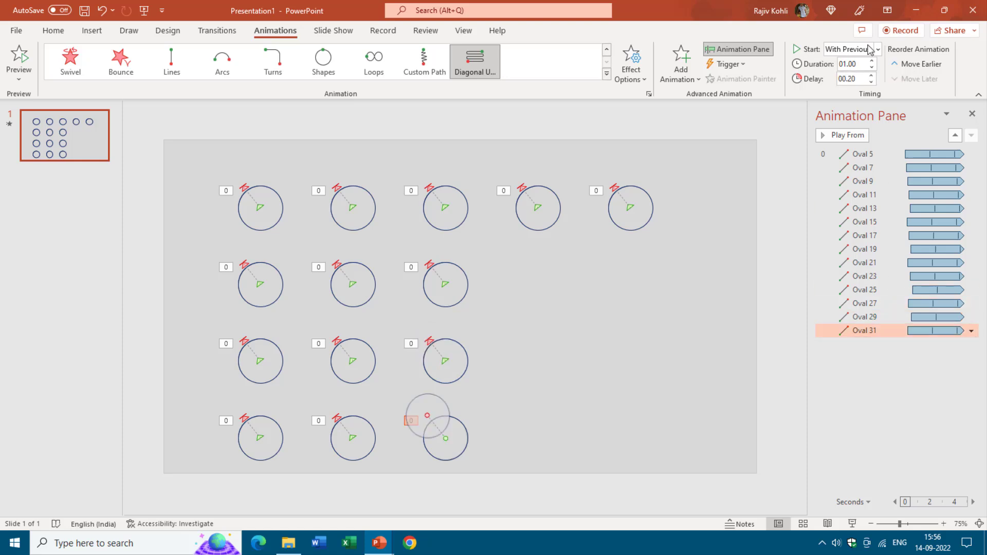
click(863, 81)
text(.75)
key(Return)
- Copy the fourth column's top oval down into rows 2–4 and give Oval 33 a 0.35-second delay
drag(483, 162, 542, 292)
key(ctrl+d)
key(ctrl+d)
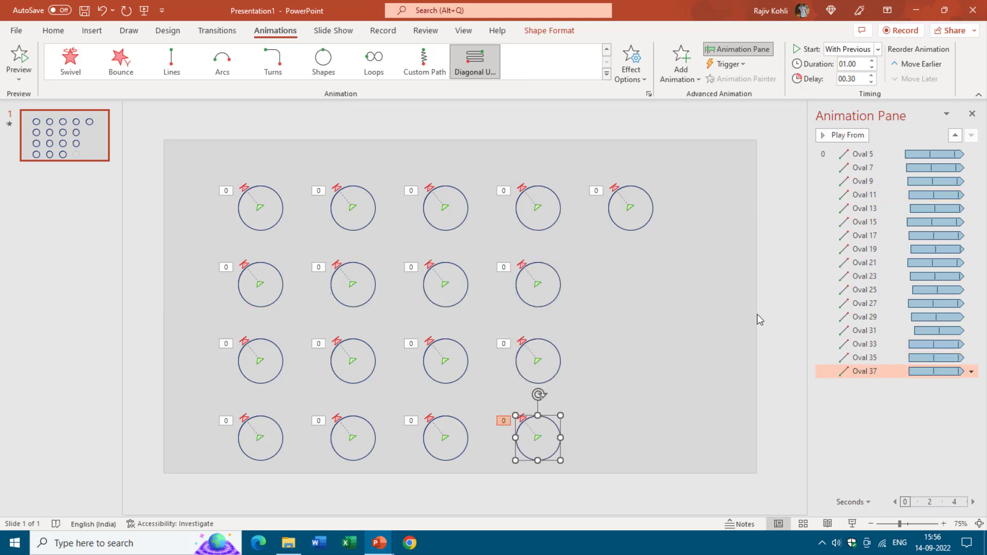
click(863, 344)
click(853, 81)
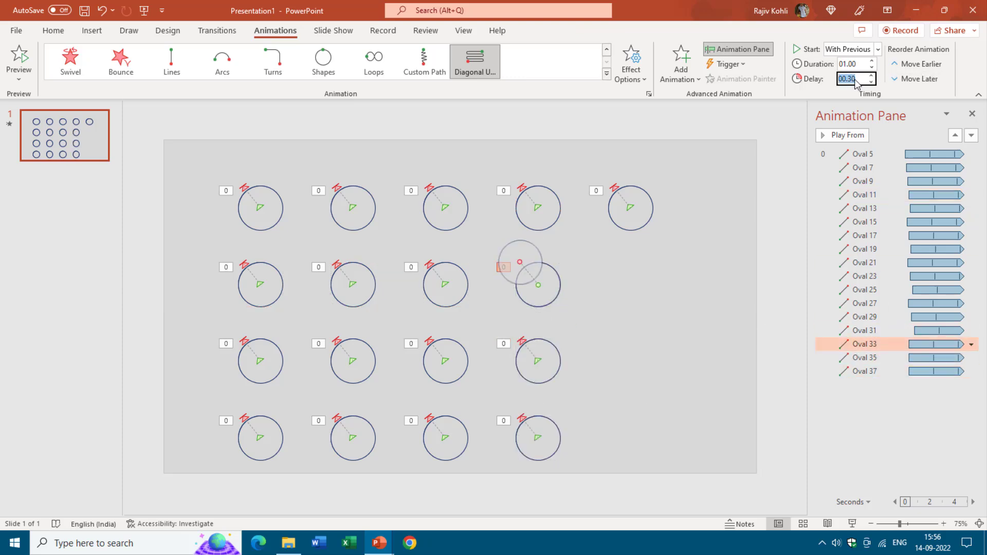
text(.35)
- Delay Oval 35 by 0.70 seconds and the bottom oval, Oval 37, by 1.05 seconds
click(894, 359)
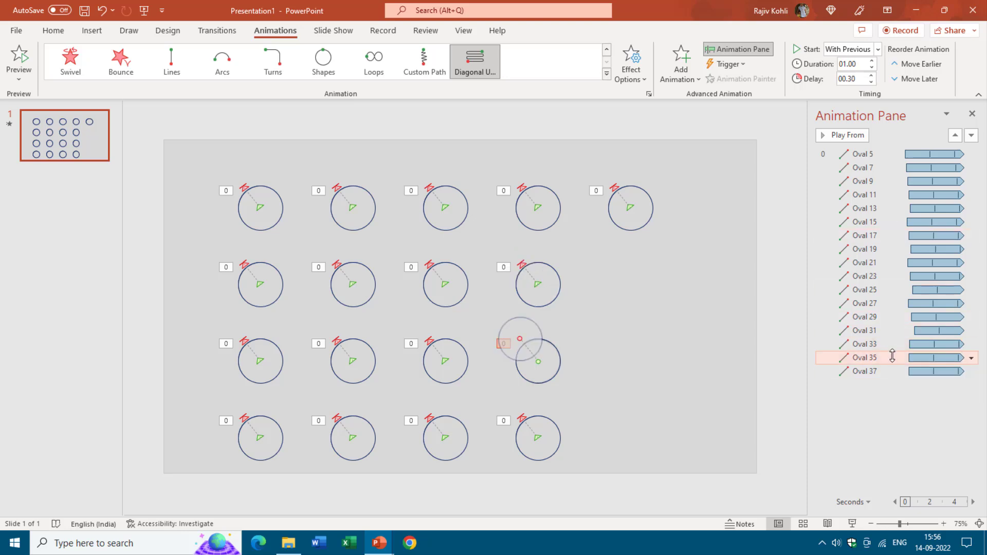
click(855, 80)
text(.70)
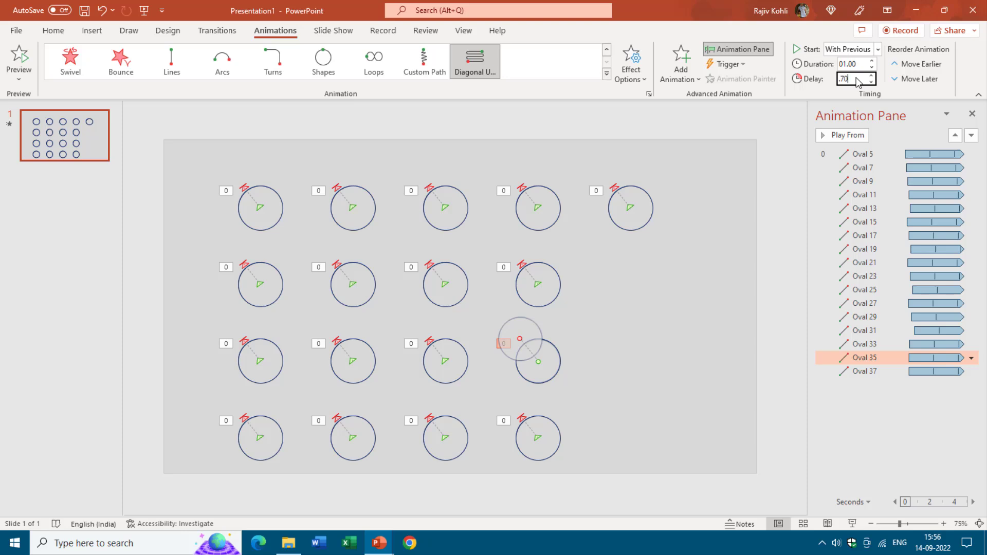
key(Return)
click(541, 433)
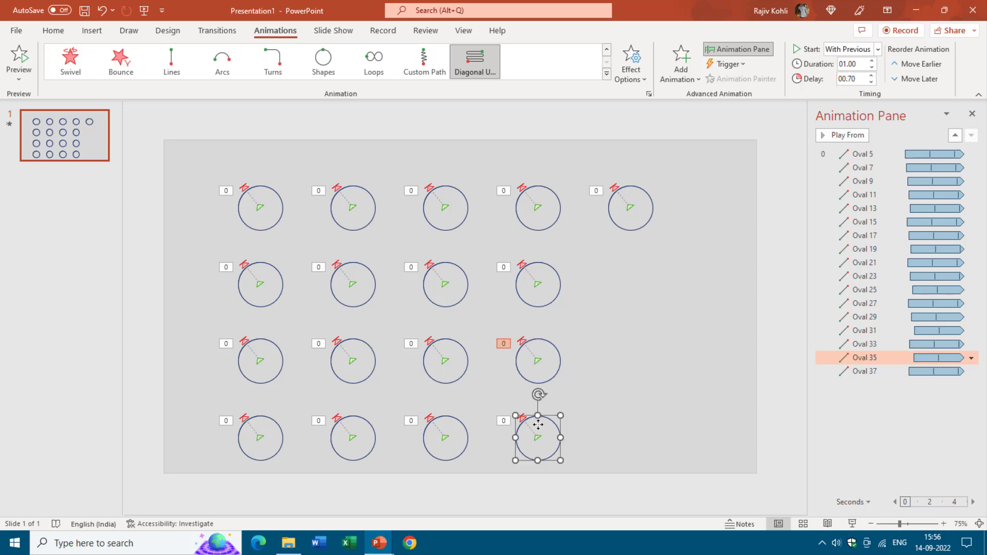
click(862, 82)
text(1)
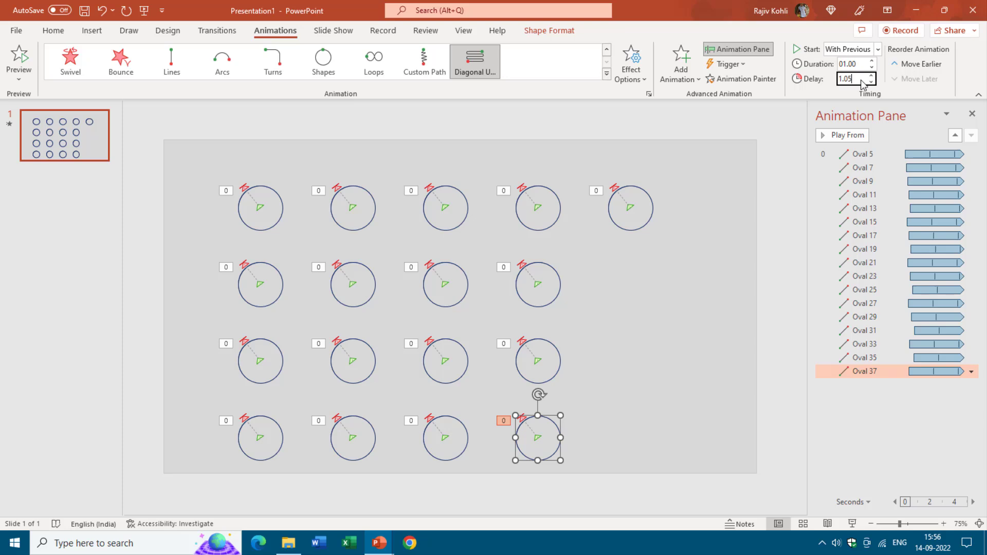
text(.05)
key(Return)
- Copy the fifth column's top oval down into rows 2 and 3 with Ctrl-drag and Ctrl+D
click(218, 30)
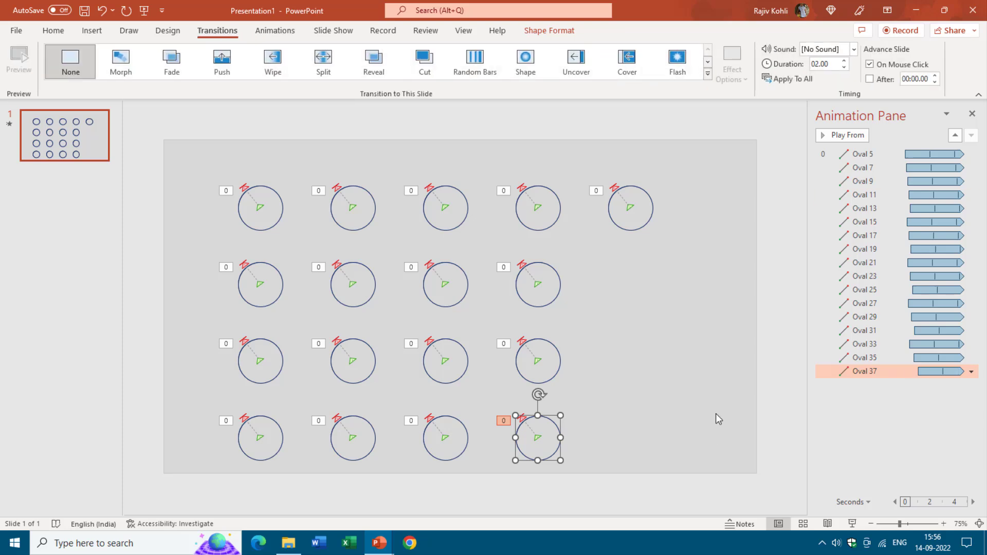
click(637, 232)
drag(586, 177, 702, 257)
drag(636, 222, 635, 305)
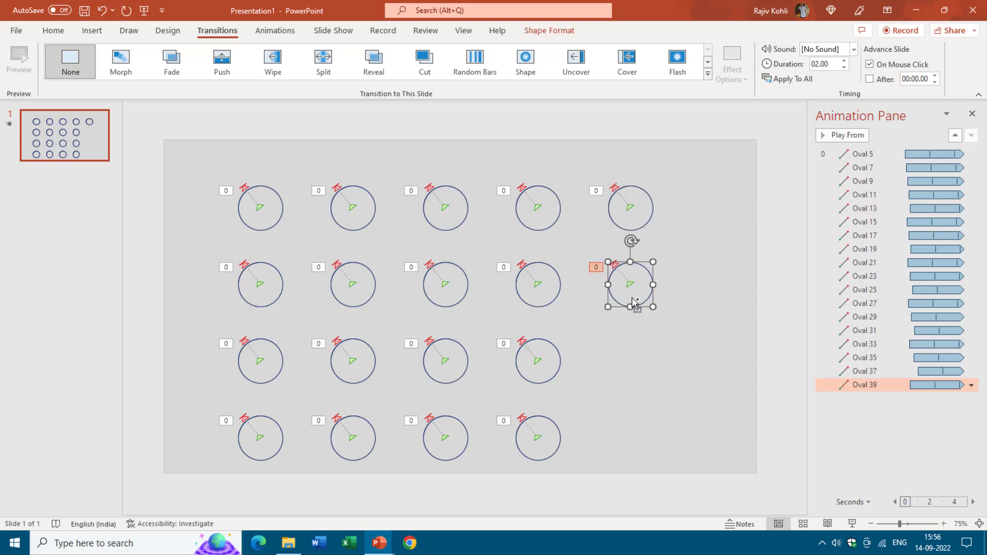
key(ctrl+d)
key(ctrl+d)
- Delay Oval 39 by 0.50 seconds and Oval 41 by 0.40 seconds, then select Oval 43
click(878, 384)
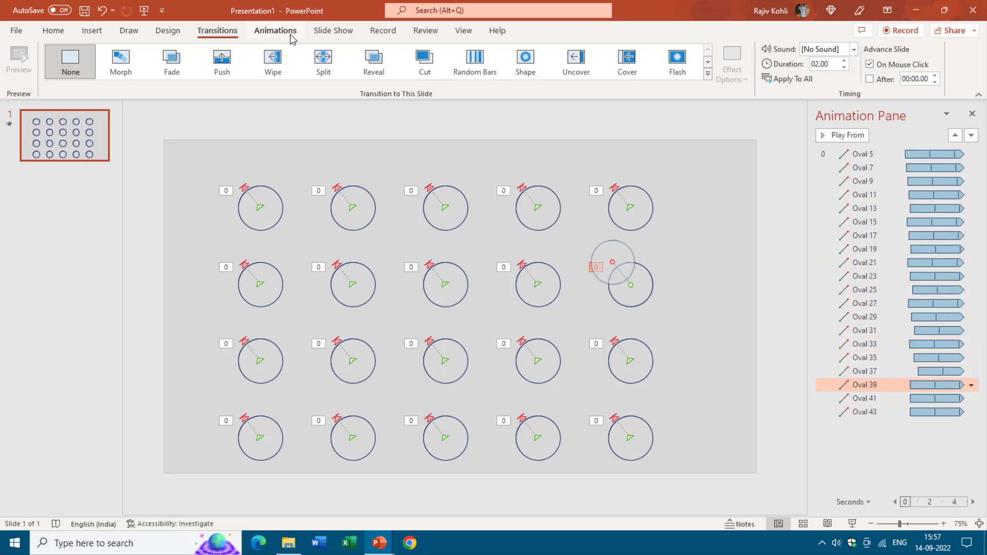
click(282, 32)
click(861, 79)
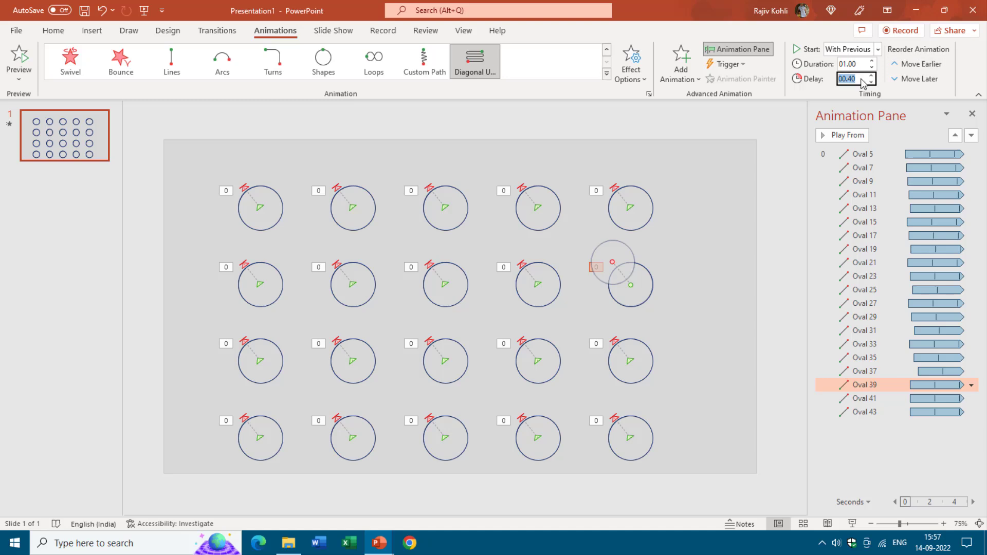
text(0.5)
key(Return)
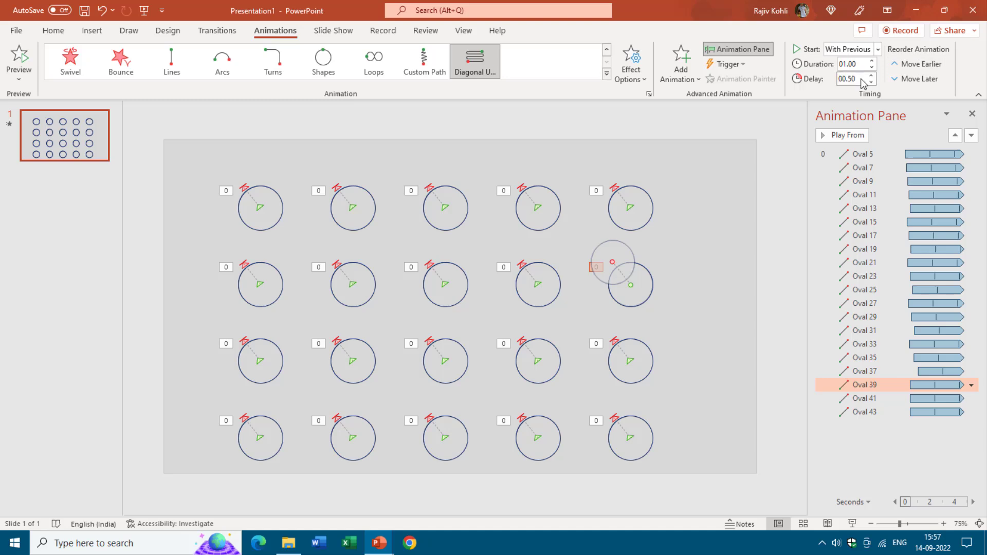
click(888, 399)
click(863, 81)
key(BackSpace)
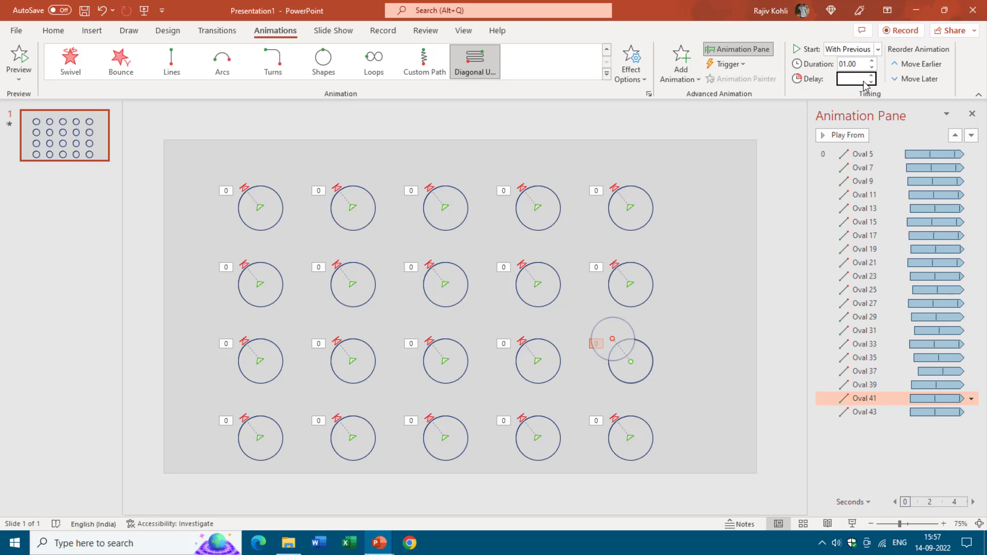
text(0.4)
key(Return)
click(881, 411)
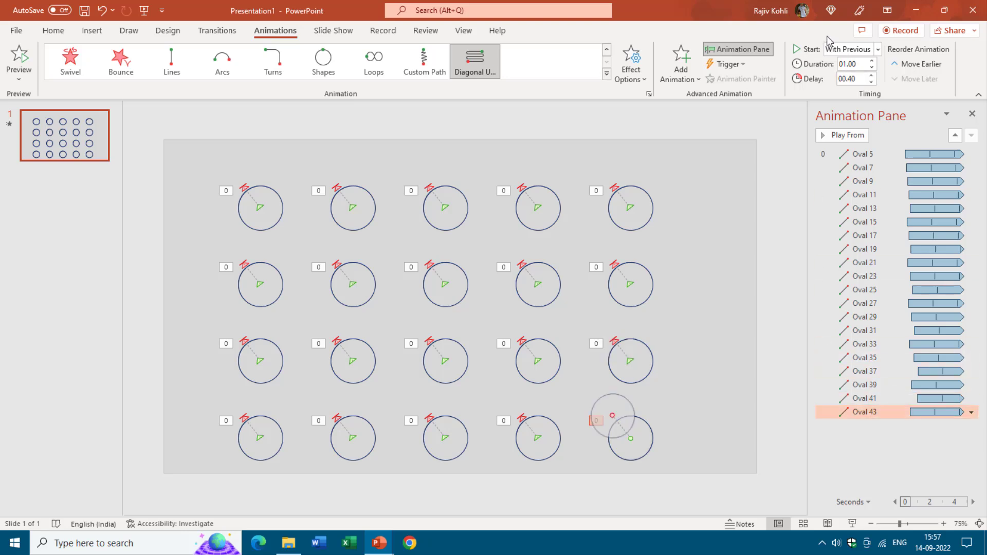
- Enter 1.5 as Oval 43's delay so it starts 1.50 seconds late
click(857, 81)
text(1.5)
key(Return)
- Switch to the Circles Animated Loader presentation and open a widened Animation Pane
mouse_move(391, 546)
click(313, 490)
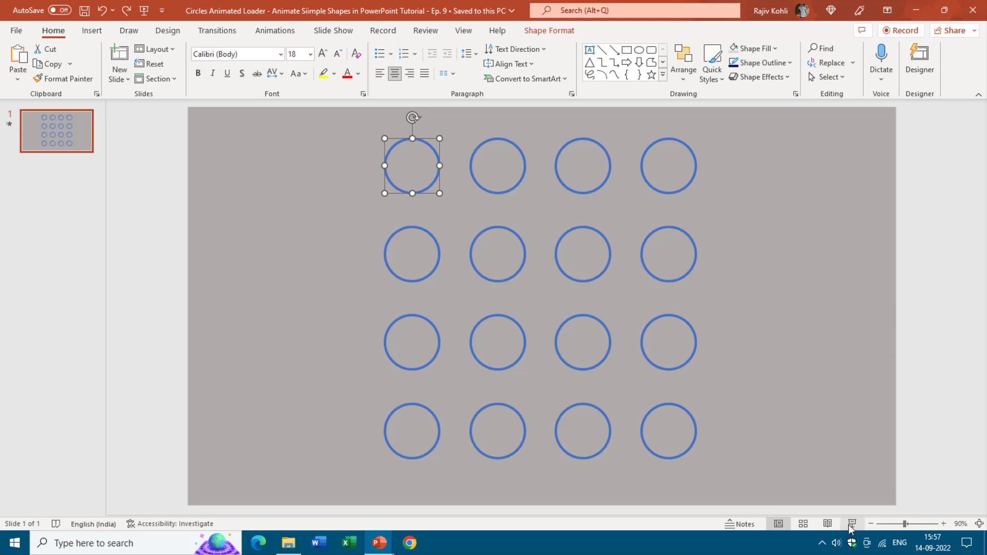
click(275, 30)
click(735, 50)
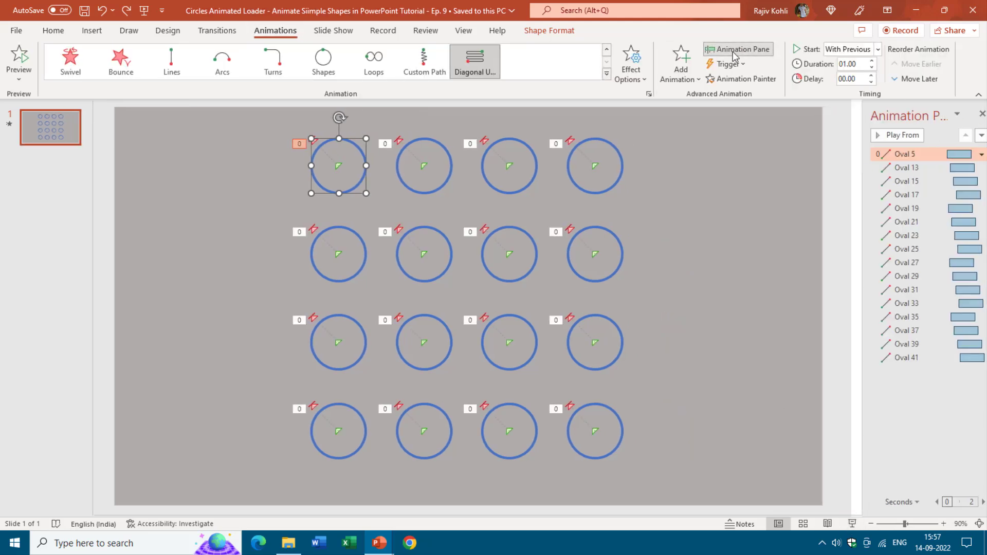
drag(851, 186, 785, 185)
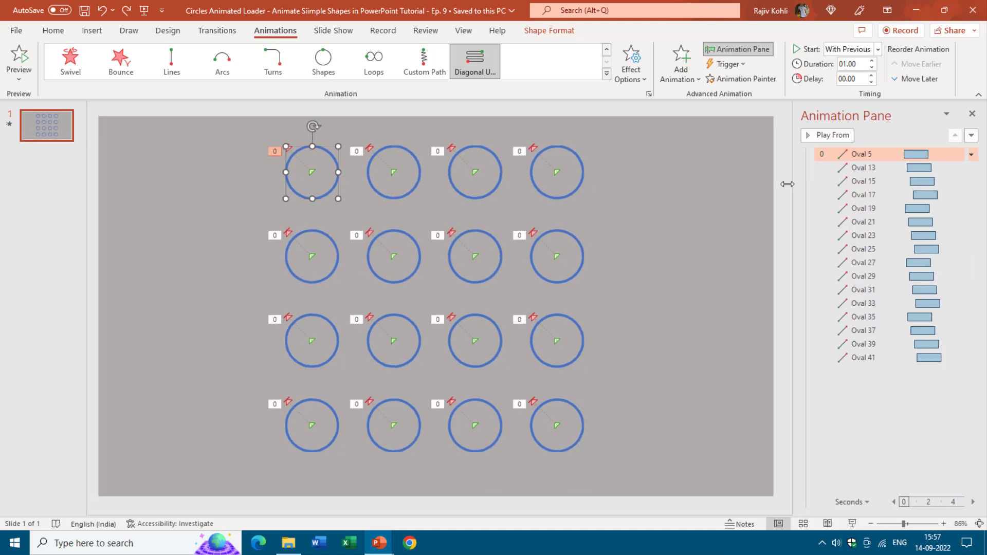
- Review the animation delays of Ovals 13, 31 and 41
click(854, 168)
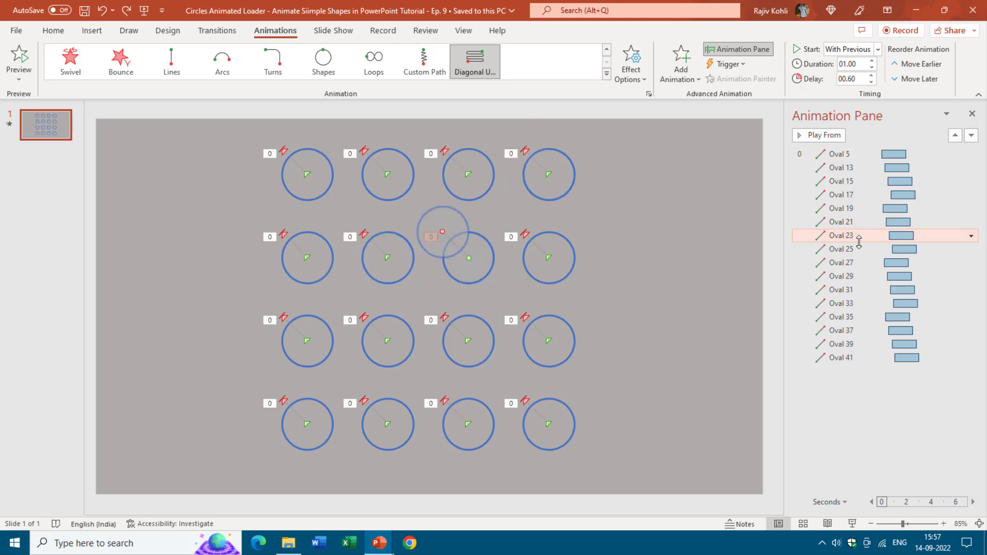
click(870, 290)
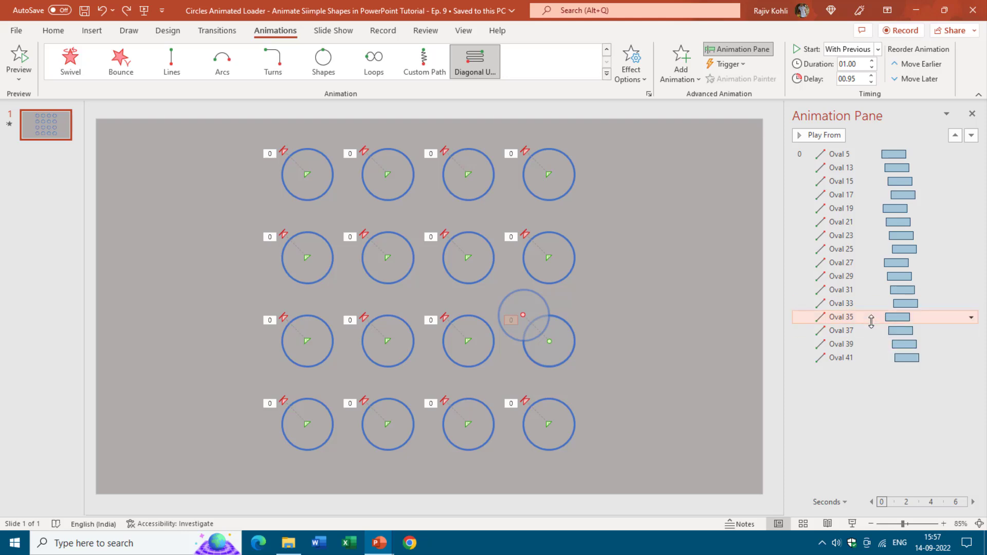
click(868, 357)
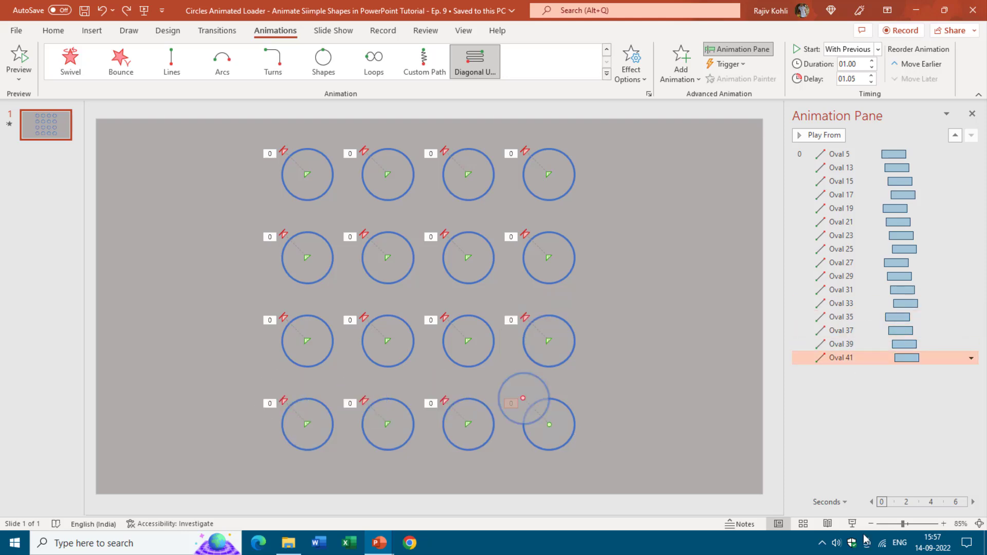